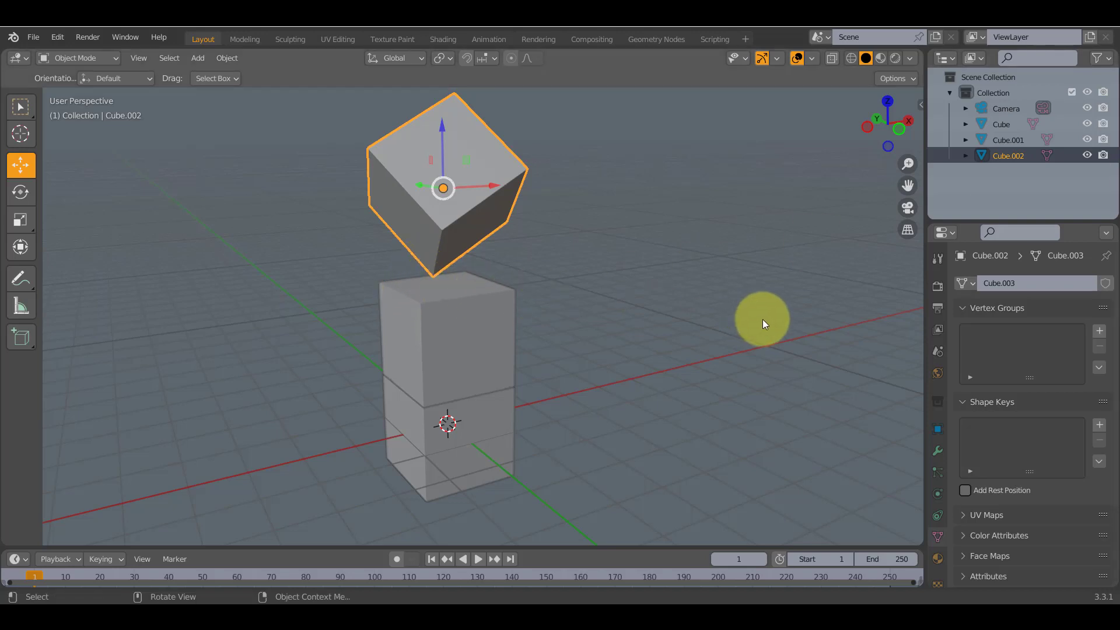
Deselect the tilted cube, then box-select all three cubes in the viewport
right_click(545, 282)
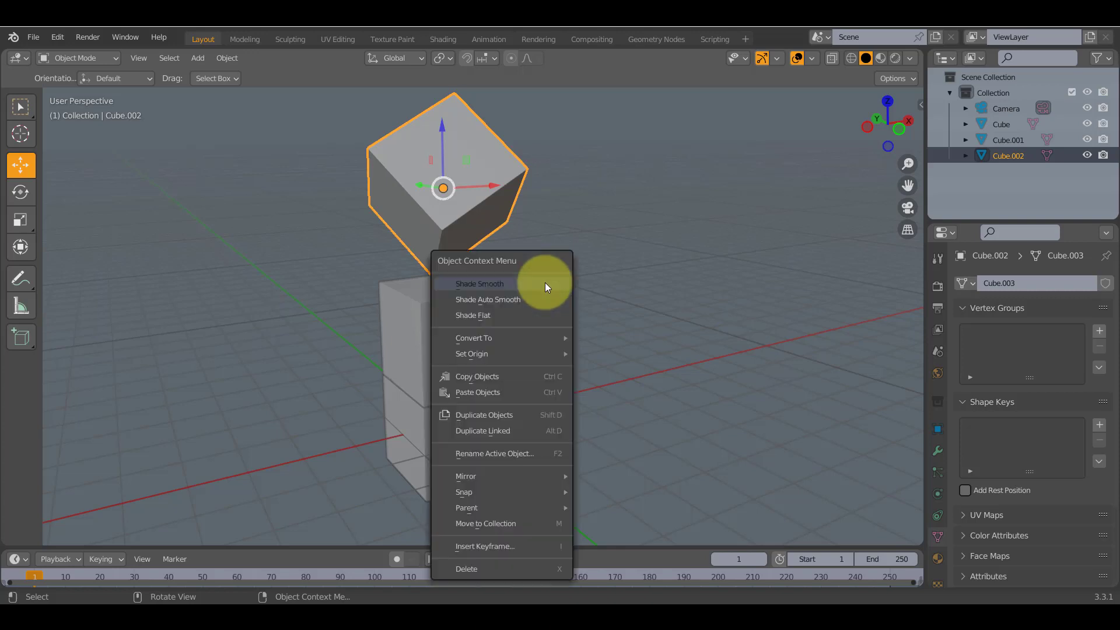
click(621, 266)
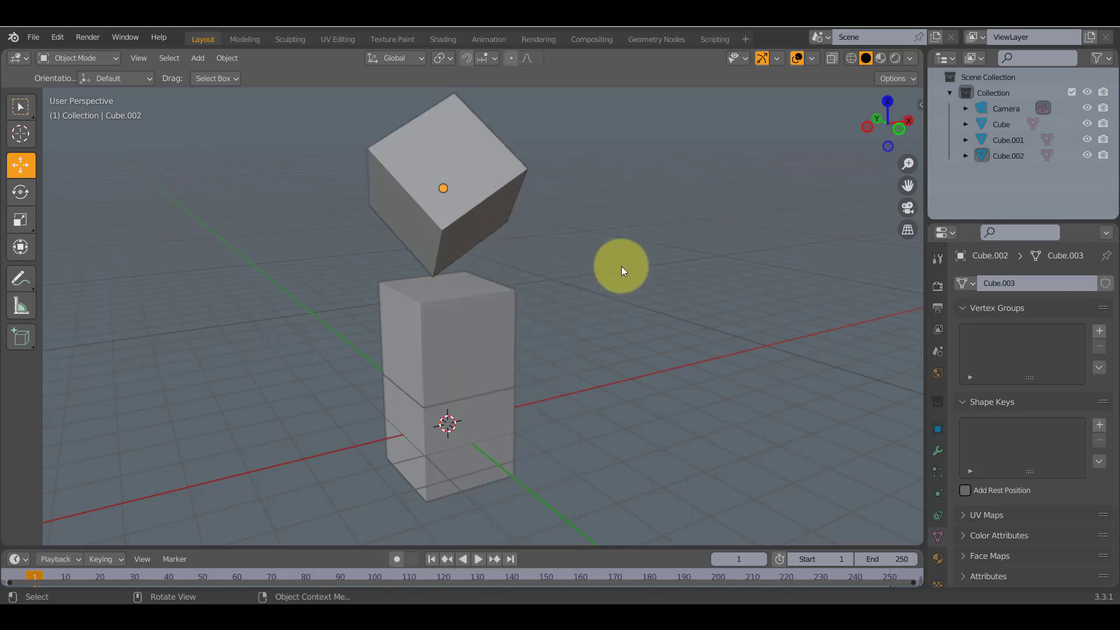
click(199, 59)
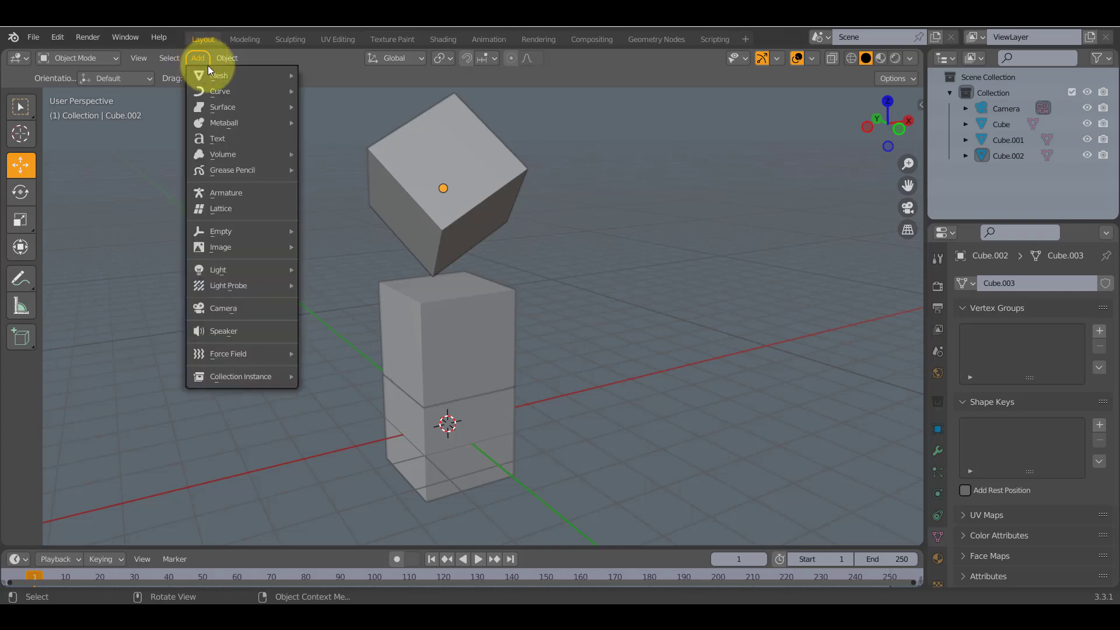
drag(746, 96, 229, 540)
Delete the three selected cubes and add a new mesh cube at the origin
key(Delete)
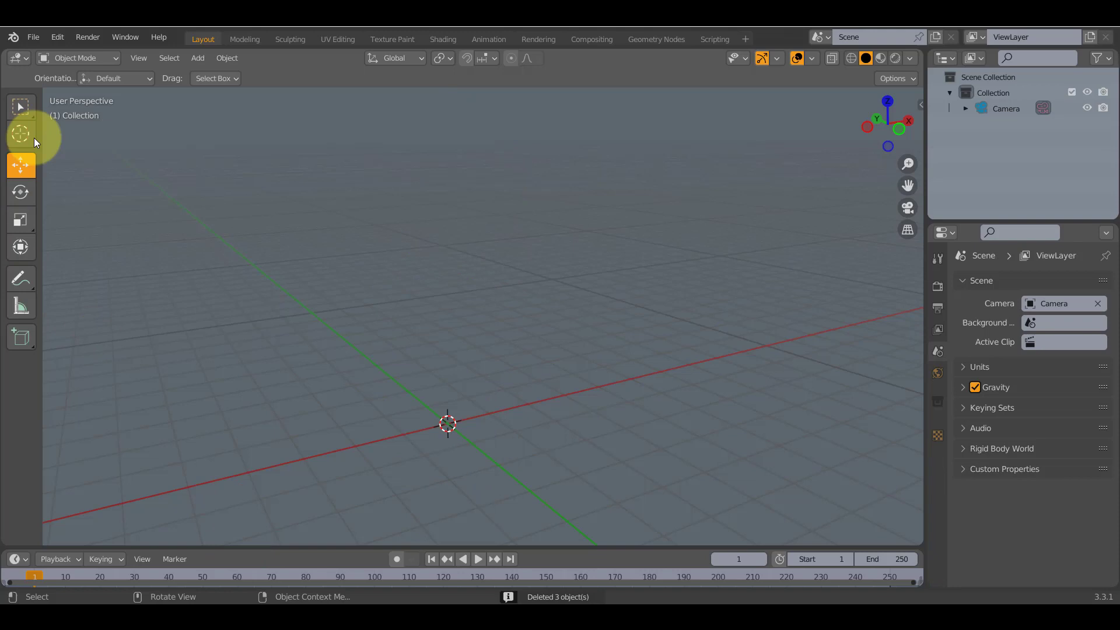
click(197, 60)
mouse_move(219, 73)
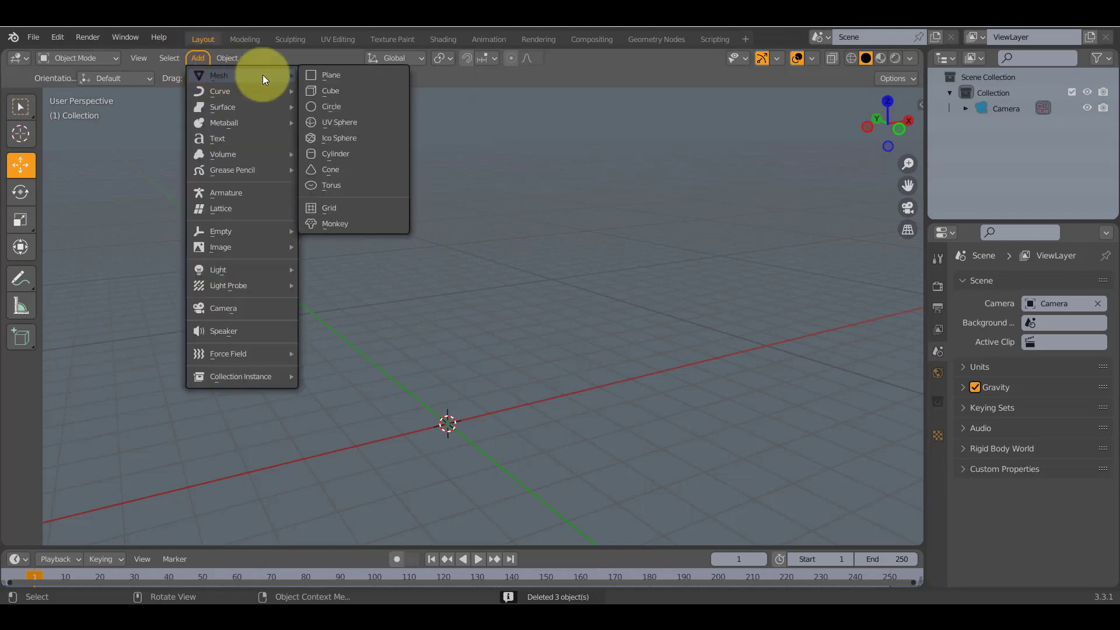
click(336, 91)
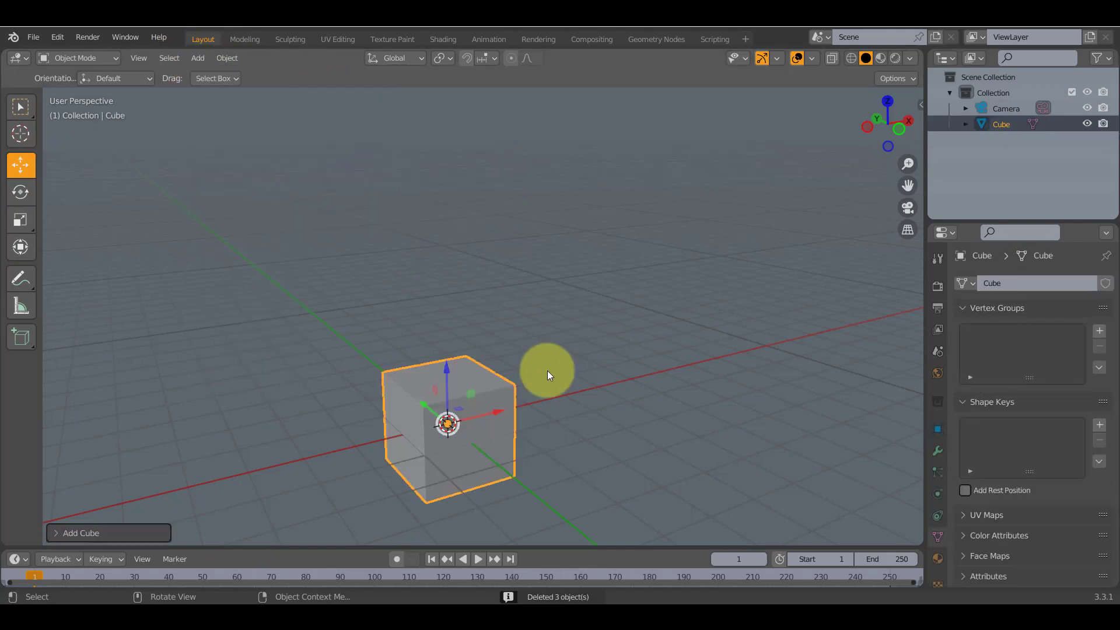
middle_drag(547, 370, 391, 299)
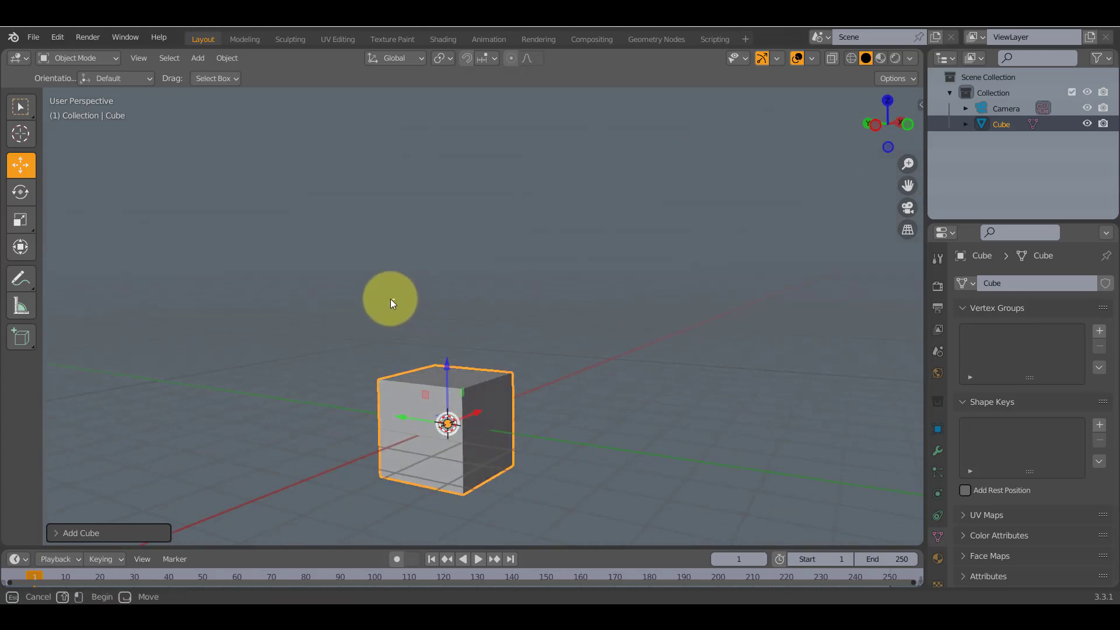
click(390, 298)
middle_drag(642, 310, 635, 339)
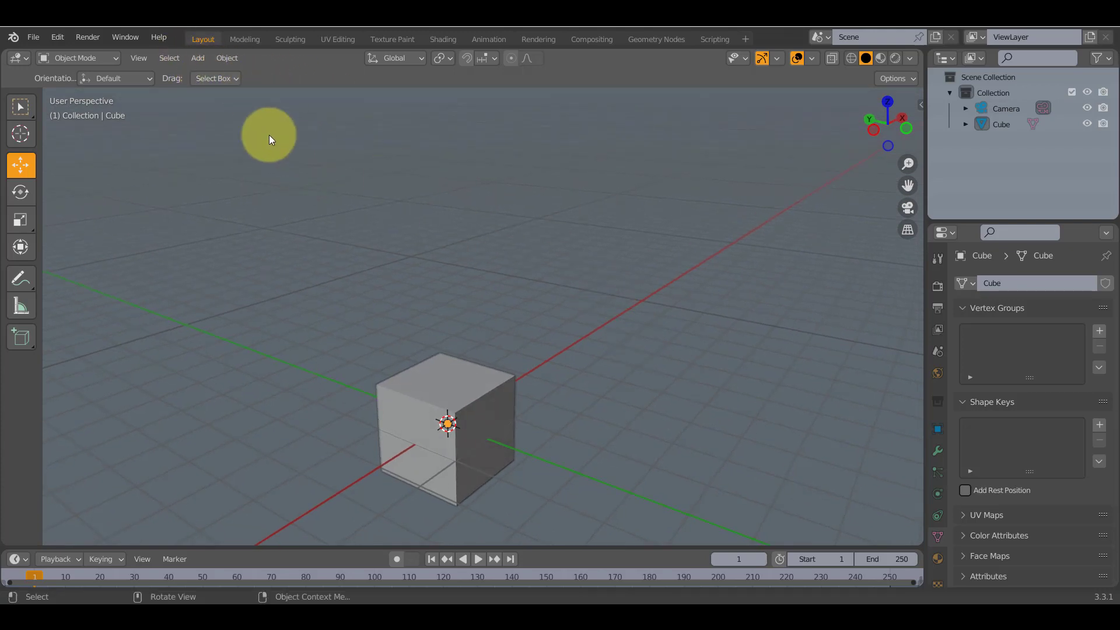
Add a point light and move it above and to the right of the cube
click(199, 58)
mouse_move(219, 76)
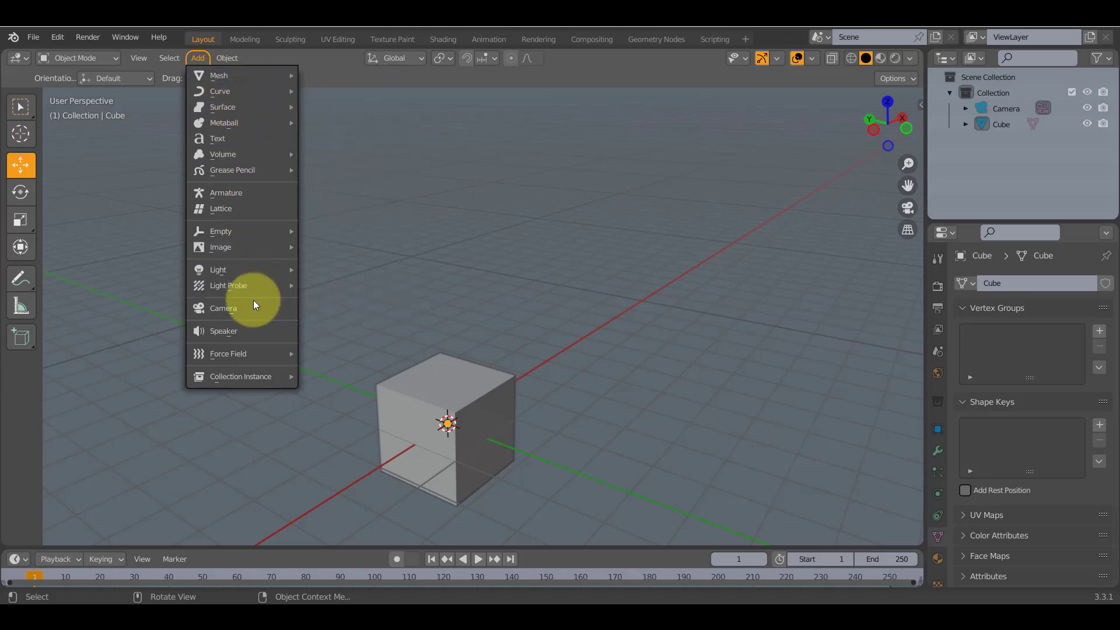
mouse_move(241, 268)
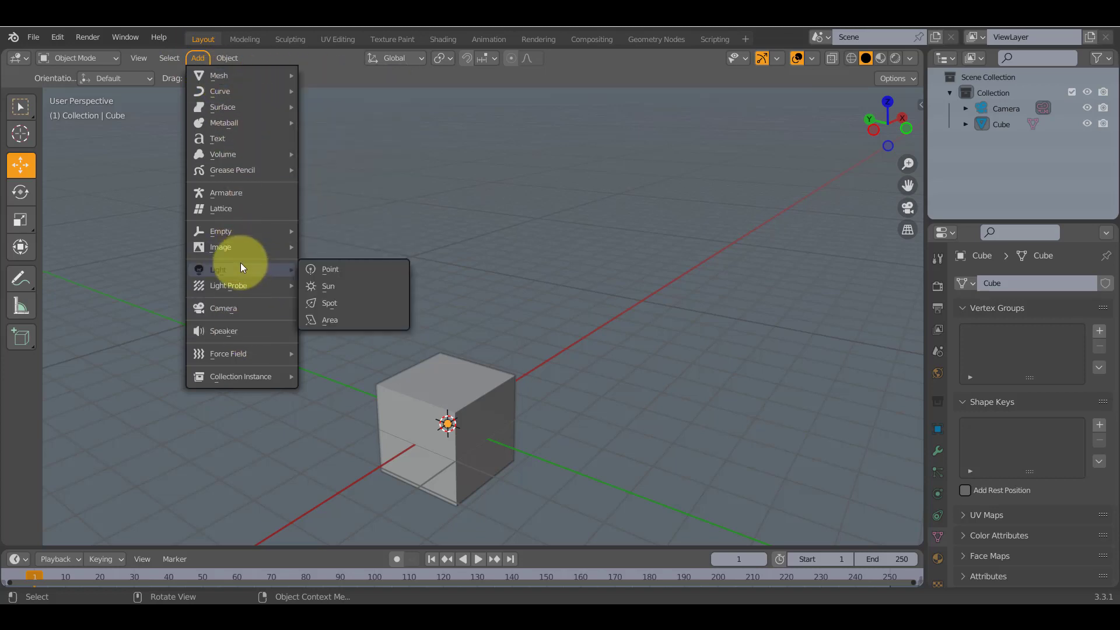
click(336, 269)
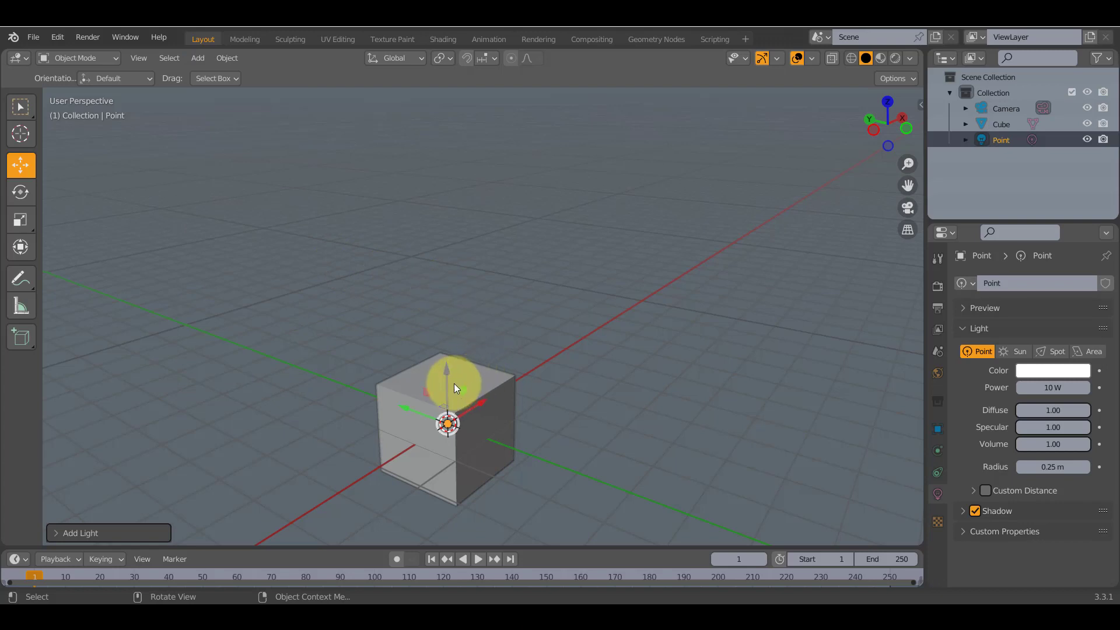
key(g)
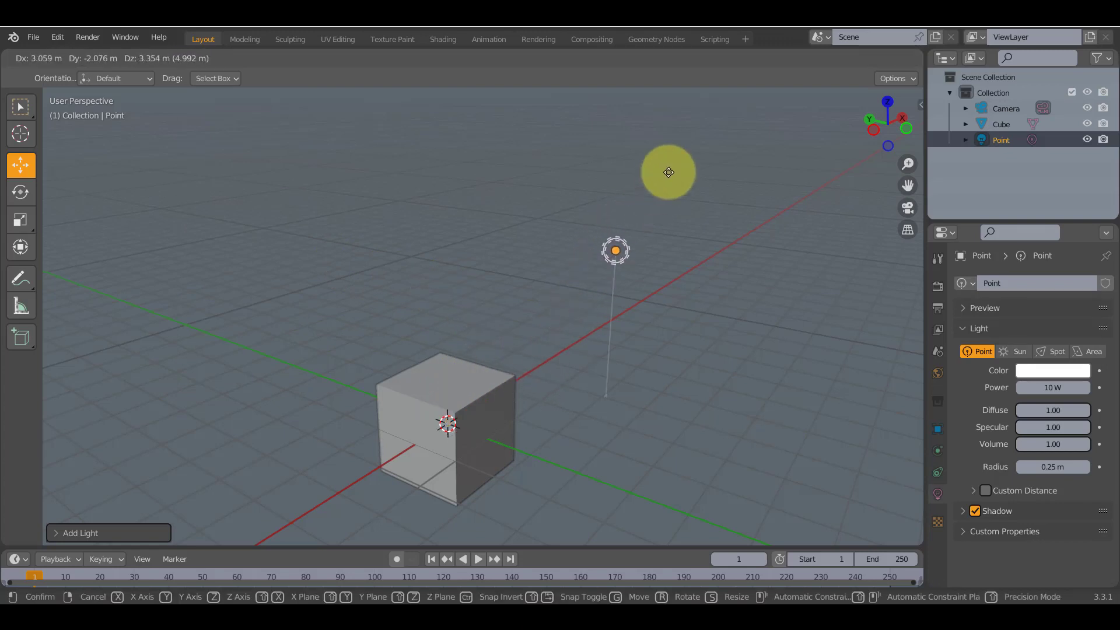
click(729, 153)
scroll(629, 261, down, 3)
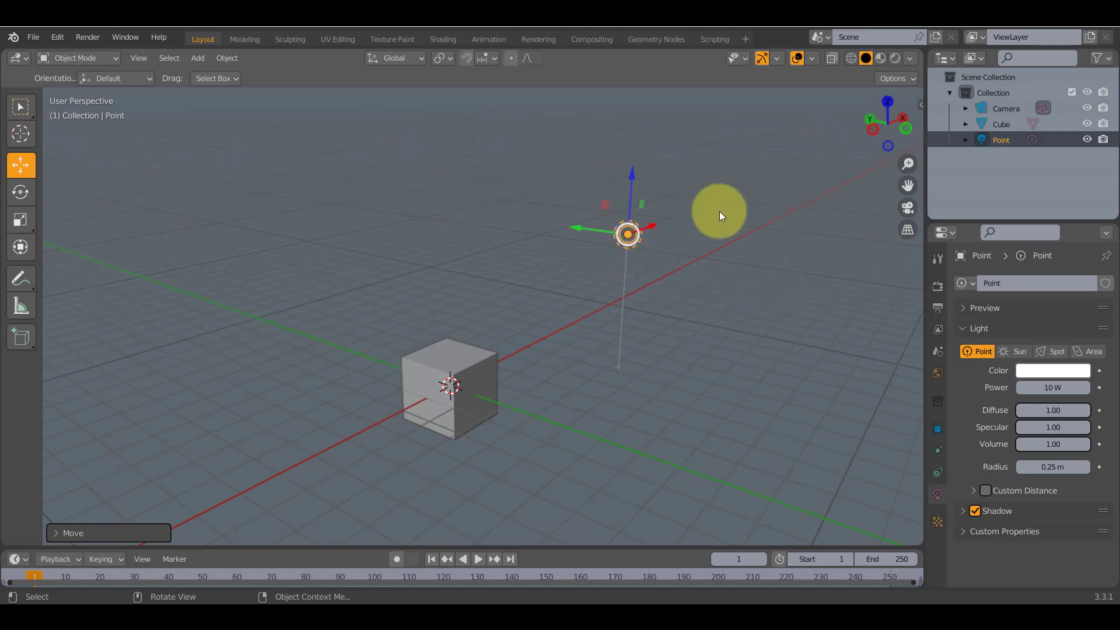
click(684, 268)
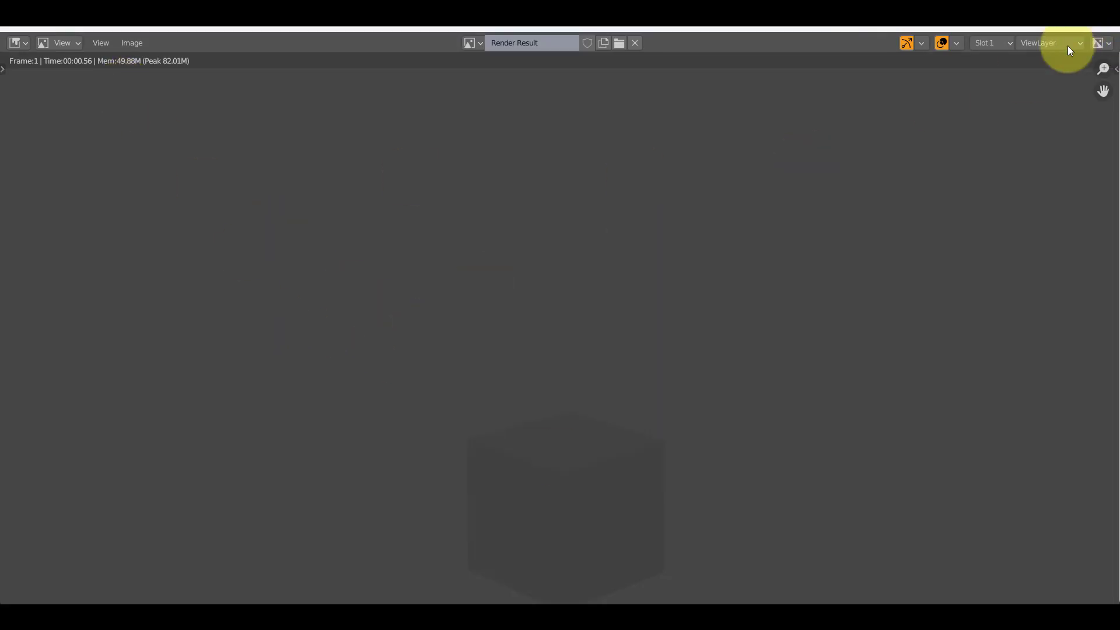
Set the selected point light's power to 1077.4 W and render with F12
key(Escape)
click(622, 236)
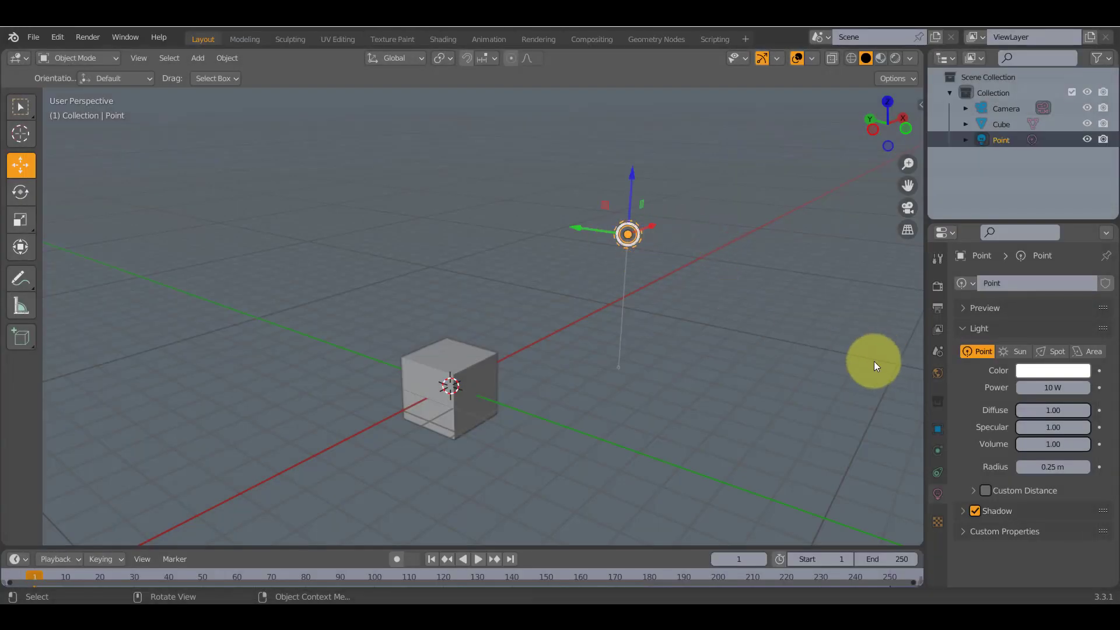
click(937, 429)
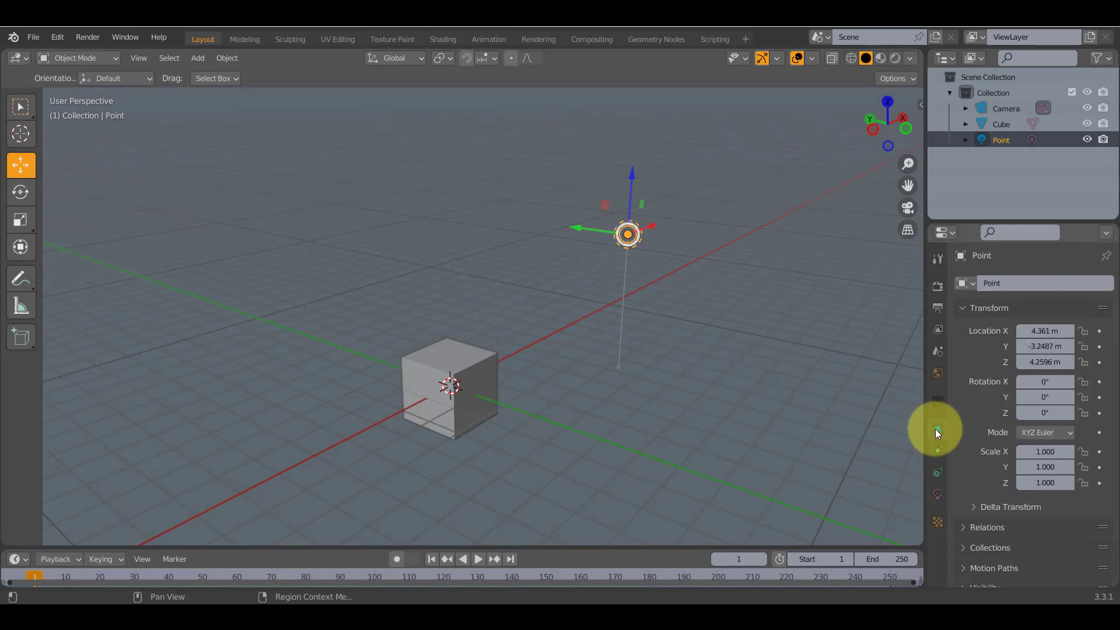
click(937, 494)
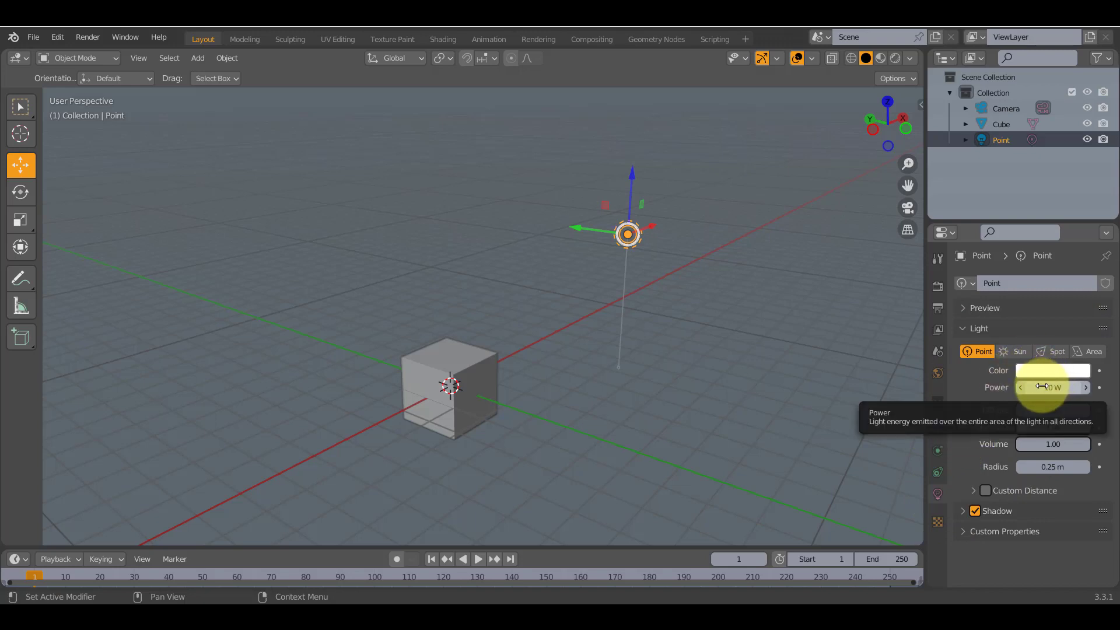
drag(1042, 387, 568, 456)
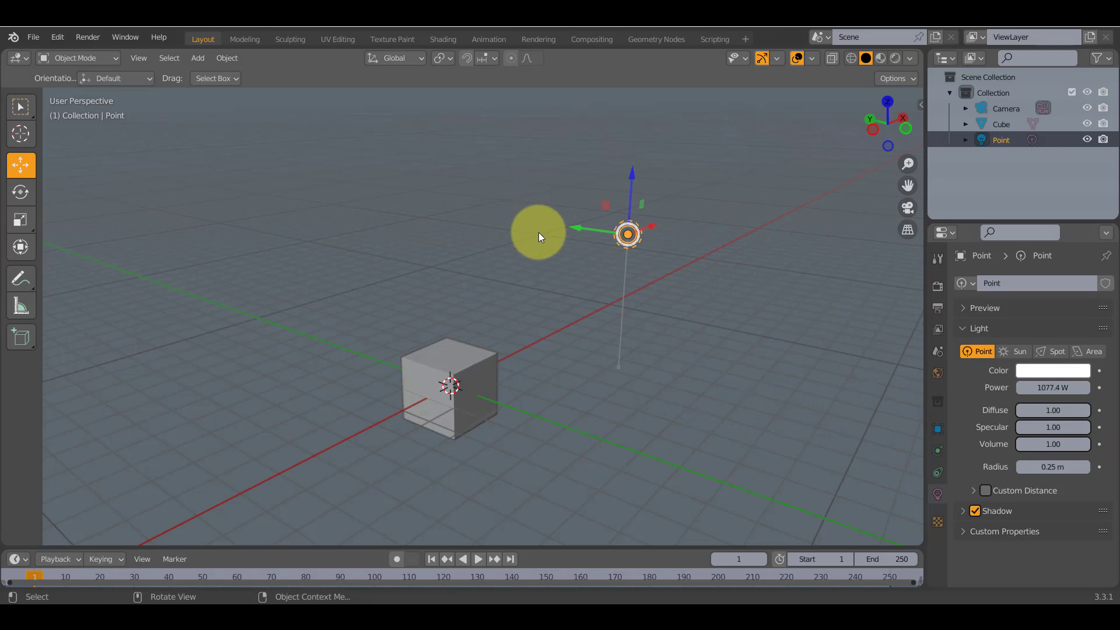
key(F12)
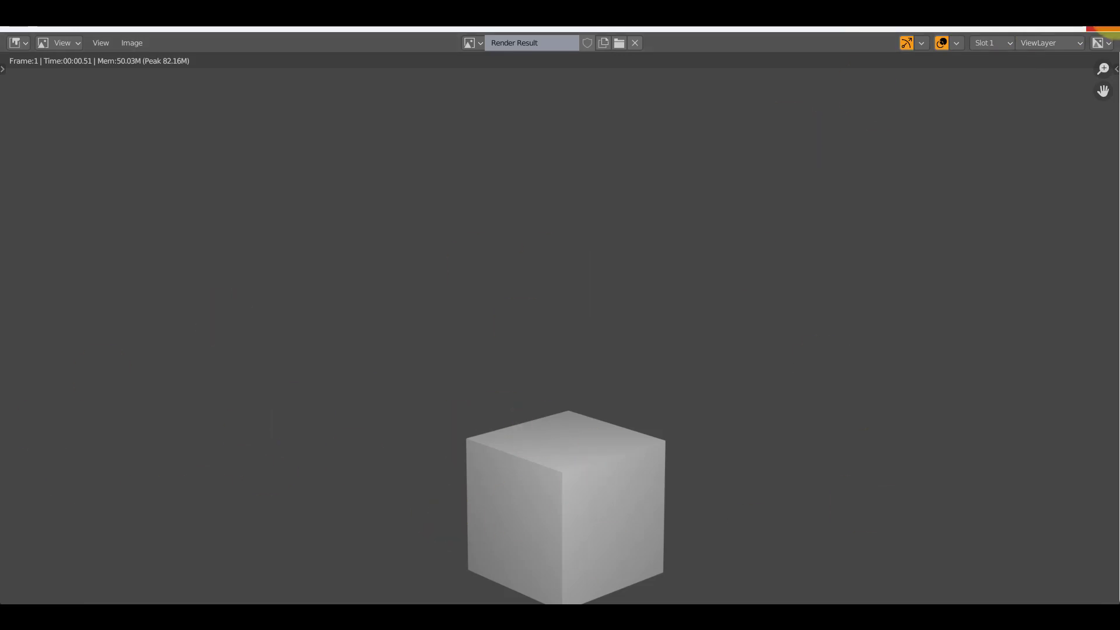
Change the point light's colour to cyan, render the tinted cube, and close the render
click(1104, 28)
click(569, 313)
middle_drag(569, 313, 746, 204)
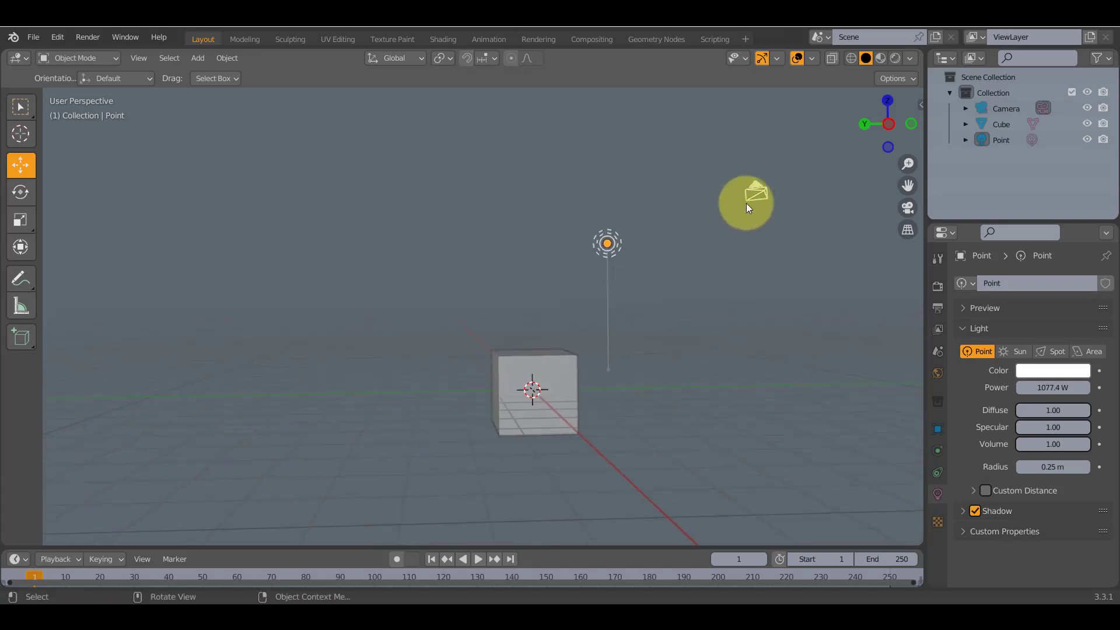
middle_drag(613, 320, 613, 244)
click(610, 244)
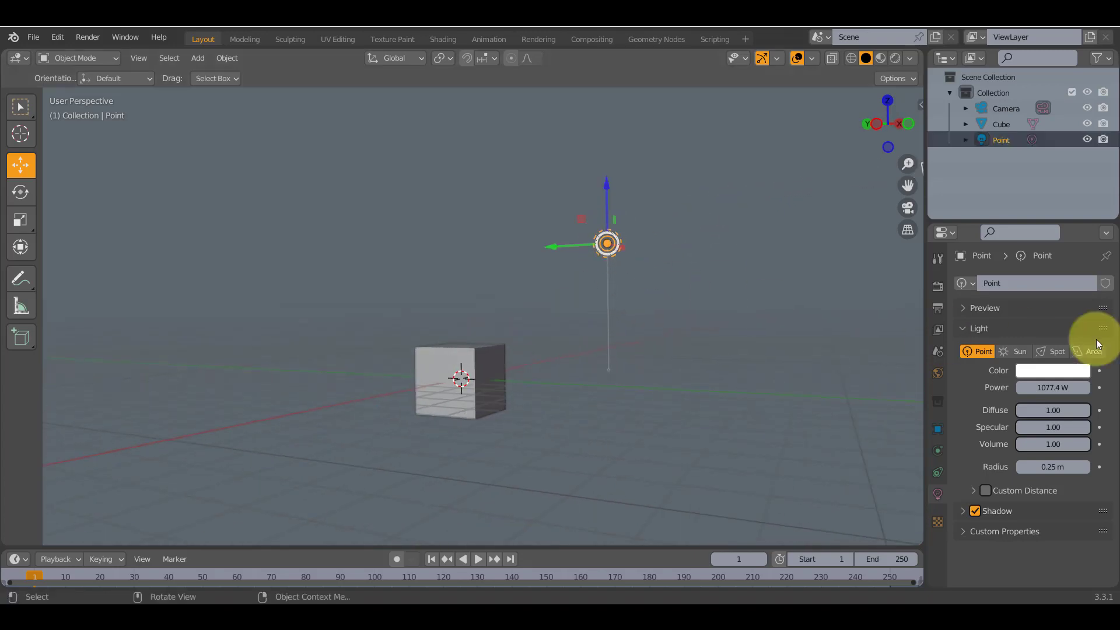
click(1036, 369)
drag(1039, 230, 1011, 167)
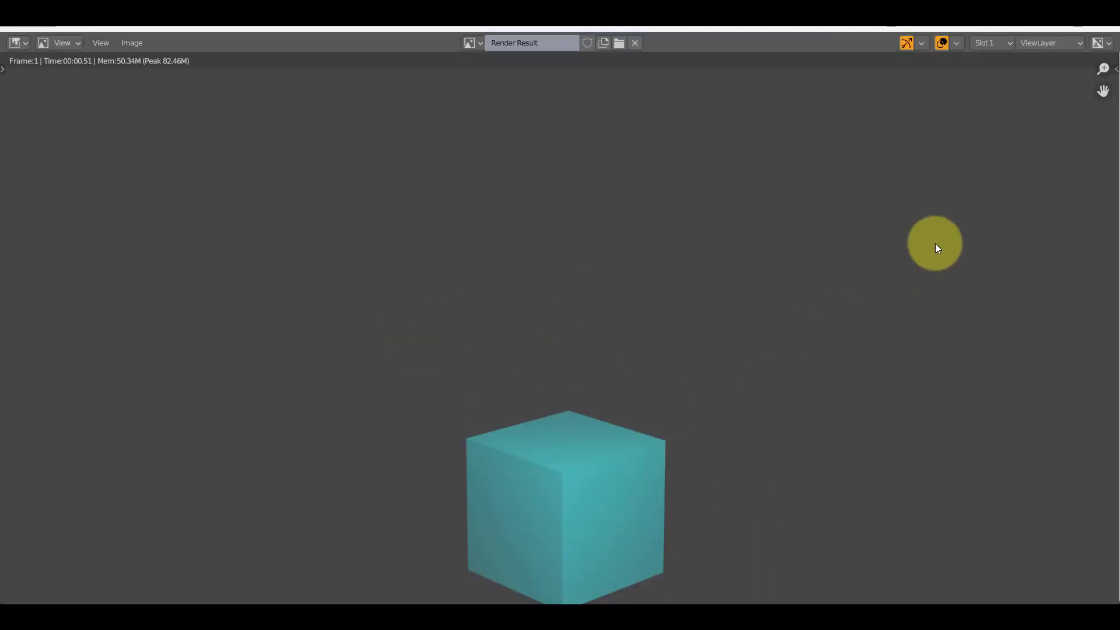
click(1097, 32)
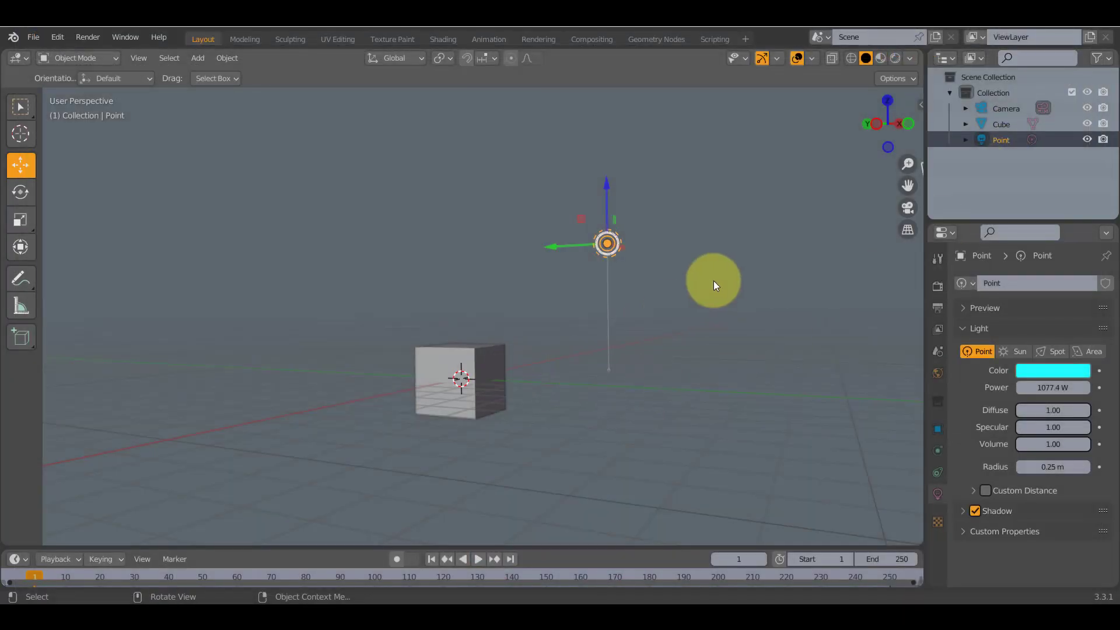
Move the cyan light straight up along the Z axis above the cube
middle_drag(713, 281, 610, 314)
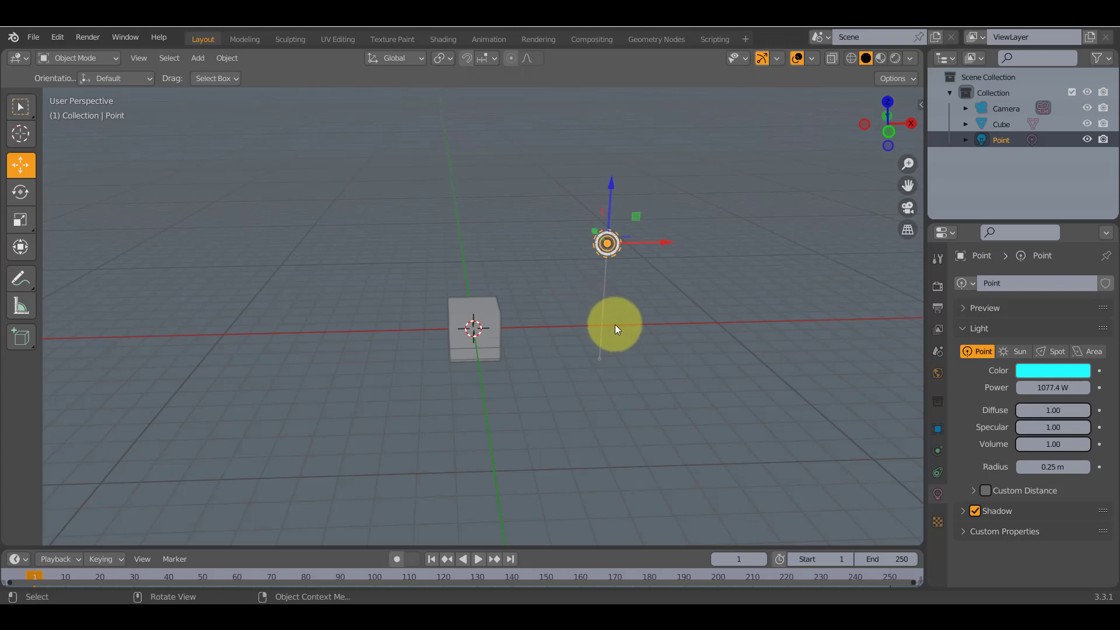
key(g)
key(z)
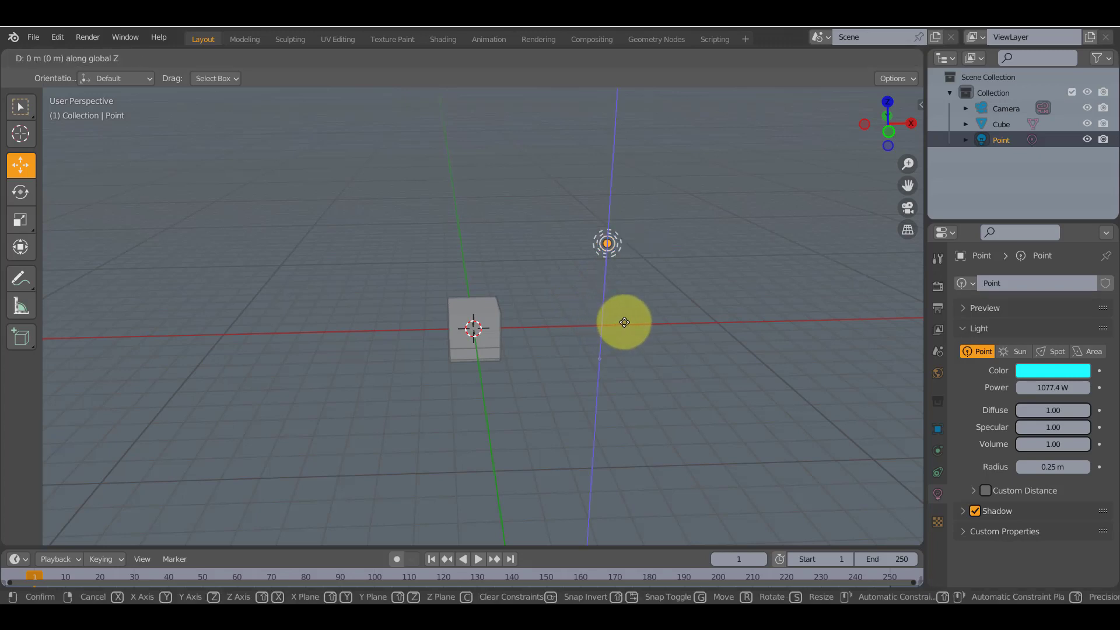
click(803, 118)
Select the cube and pan the view to bring the camera into sight
mouse_move(607, 307)
middle_down()
mouse_move(565, 306)
mouse_move(613, 215)
mouse_move(609, 308)
middle_up()
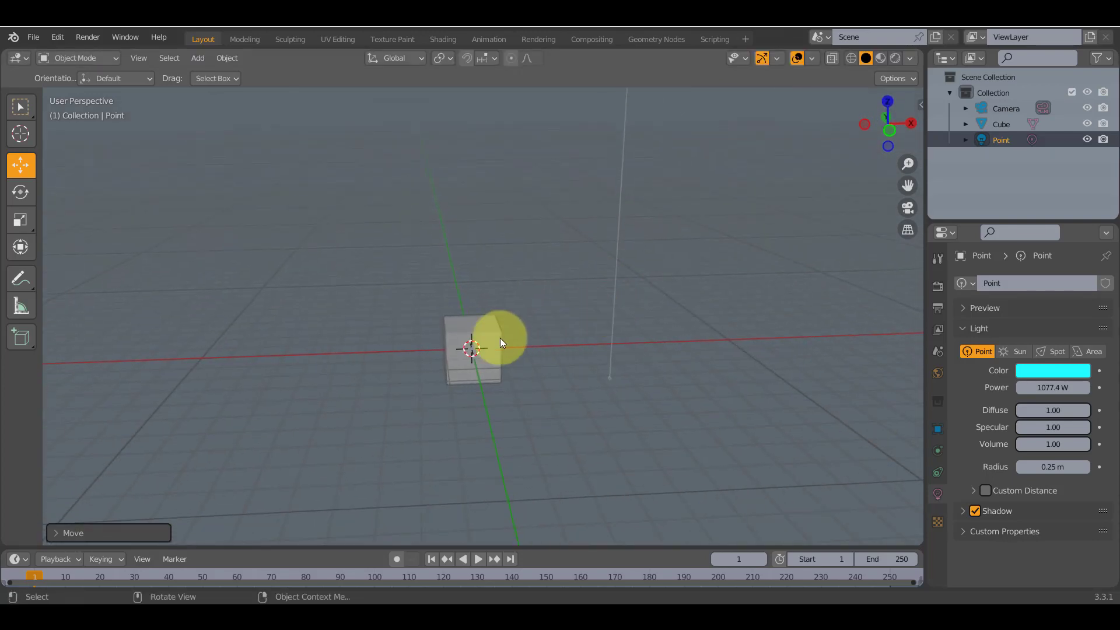
click(497, 339)
right_click(603, 324)
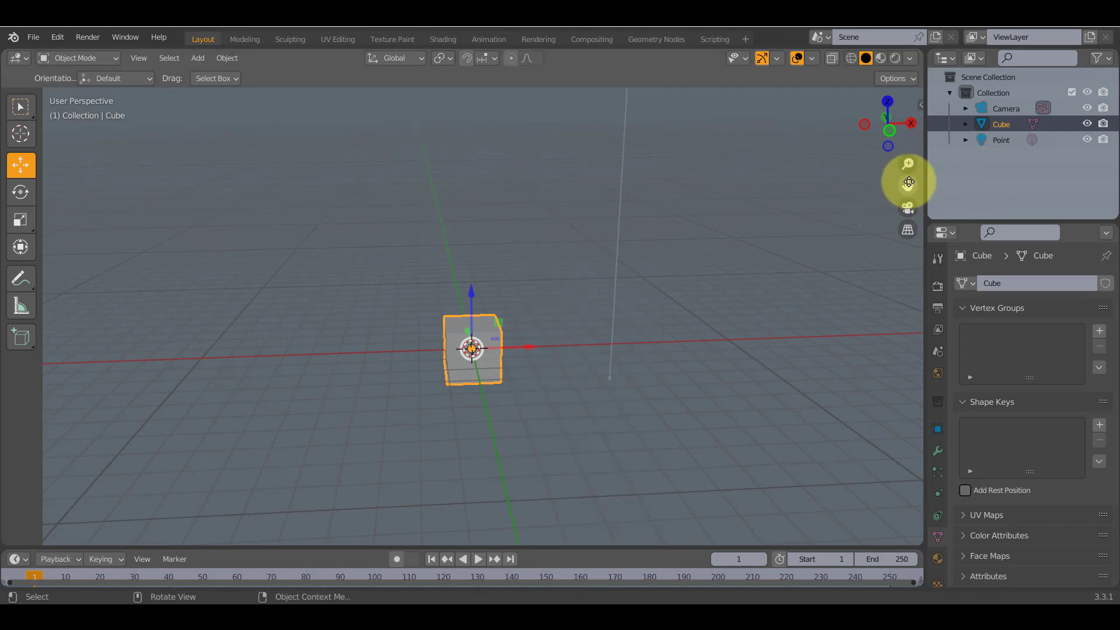
drag(908, 185, 883, 185)
drag(913, 125, 827, 126)
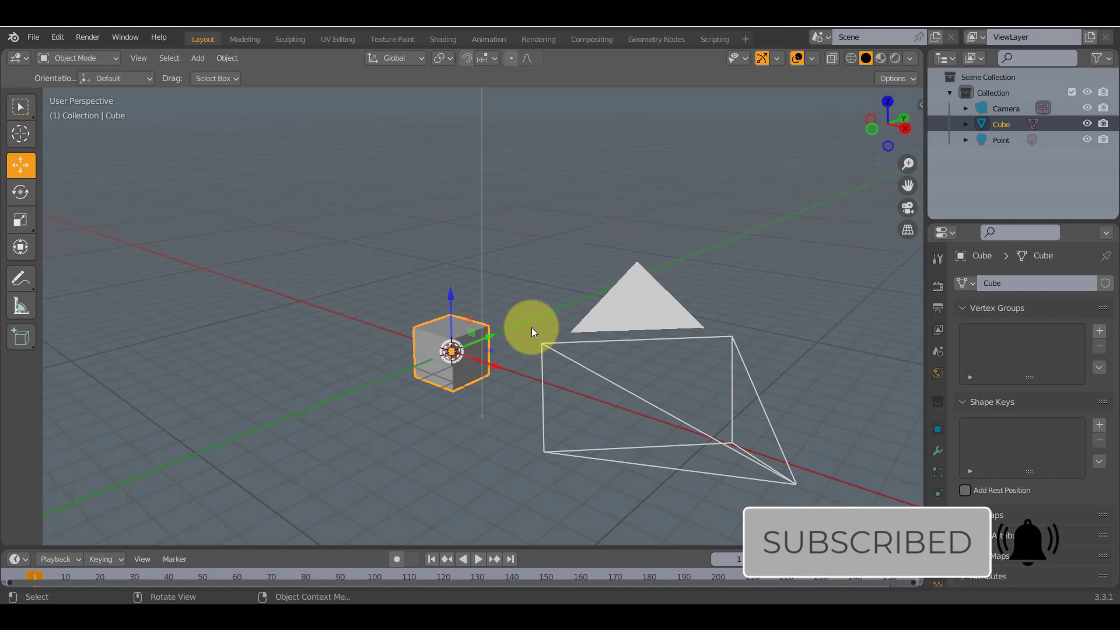
Switch to camera view with Numpad 0 and duplicate the cube with Shift+D
key(KP_0)
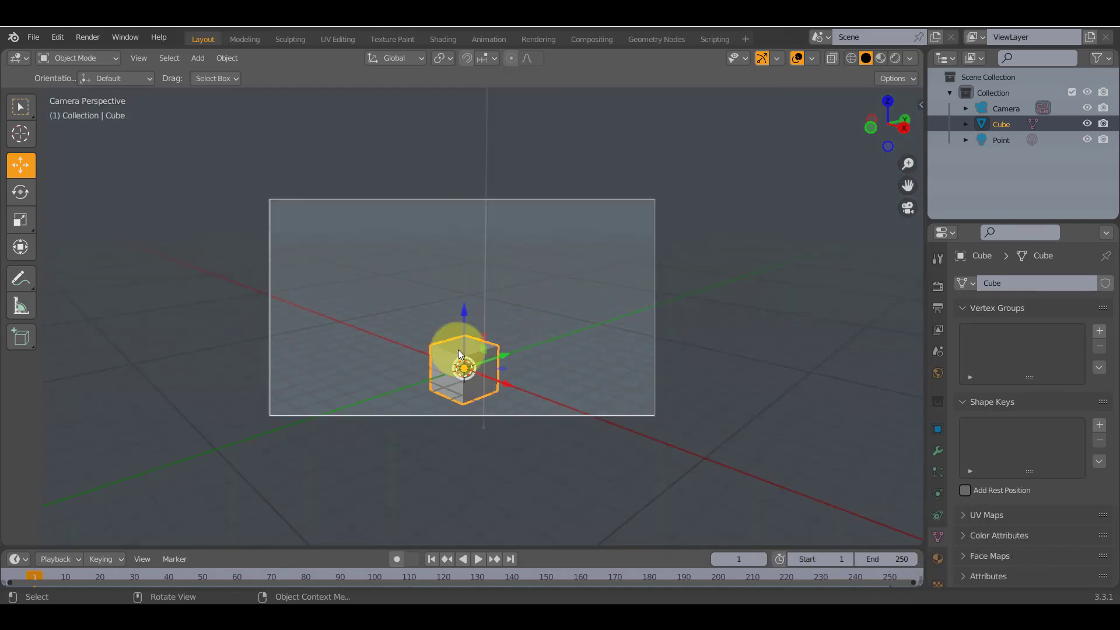
key(KP_0)
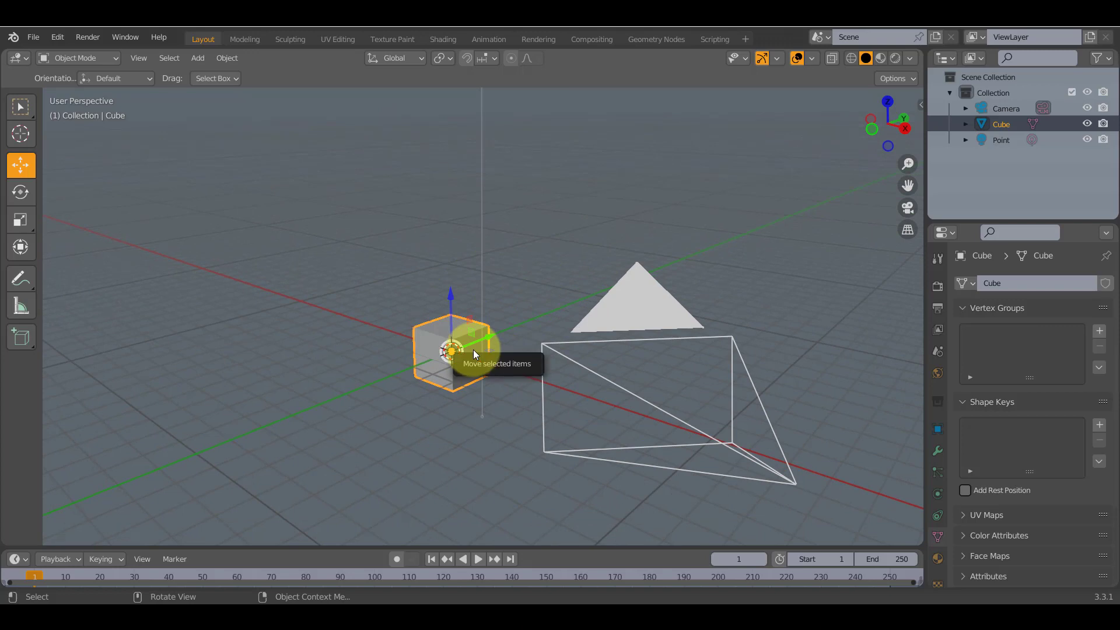
key(KP_0)
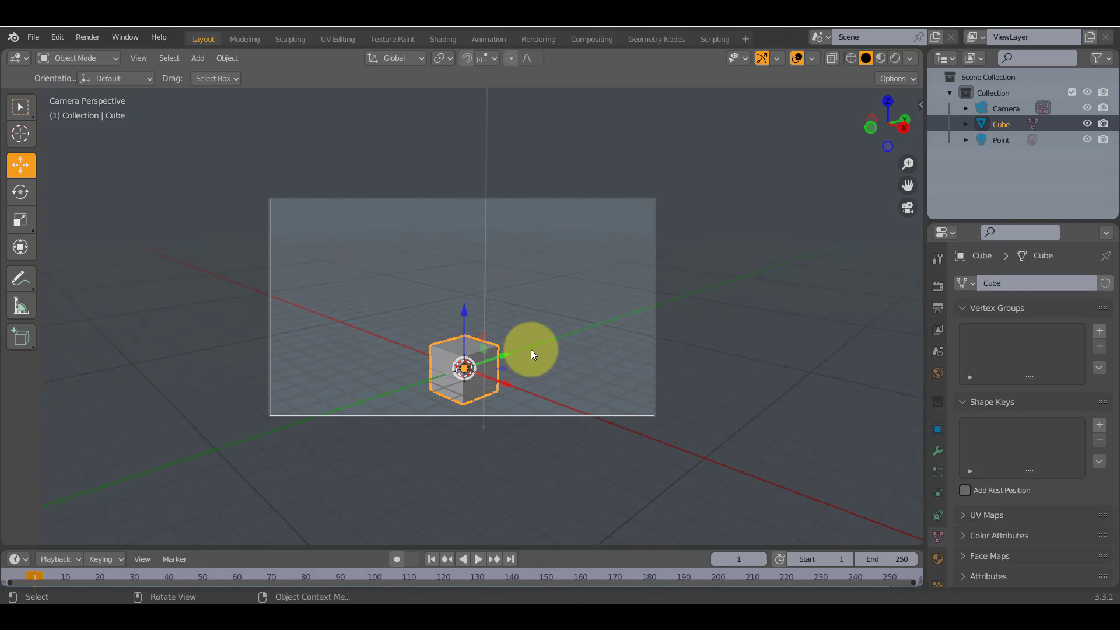
key(shift)
key(shift+d)
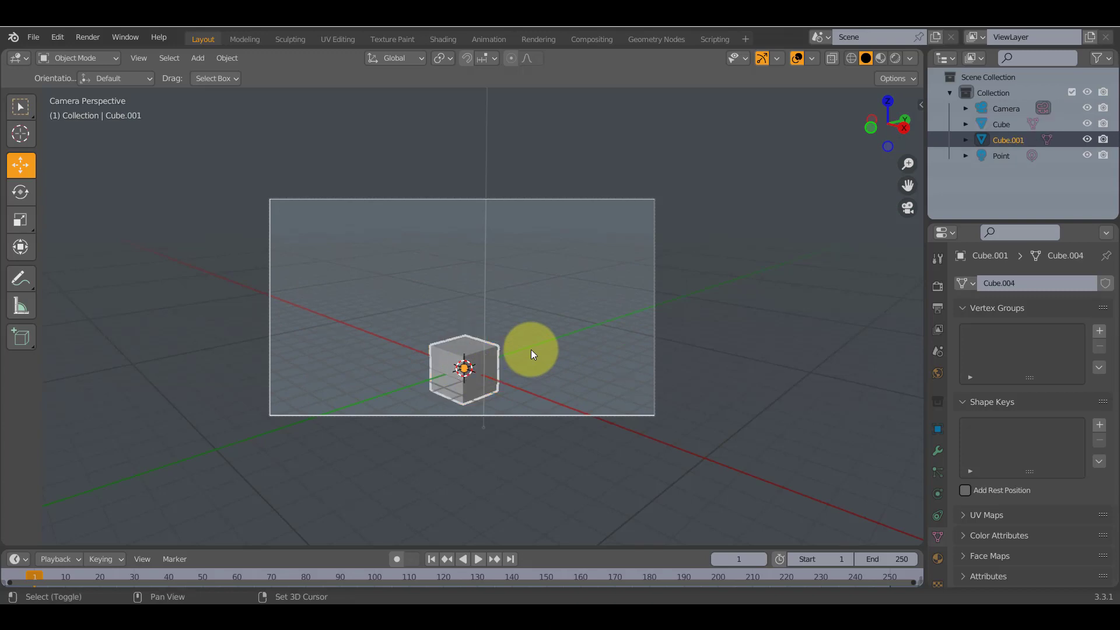
Place the first copy and keep duplicating cubes to form the wall's left and lower rows
click(568, 316)
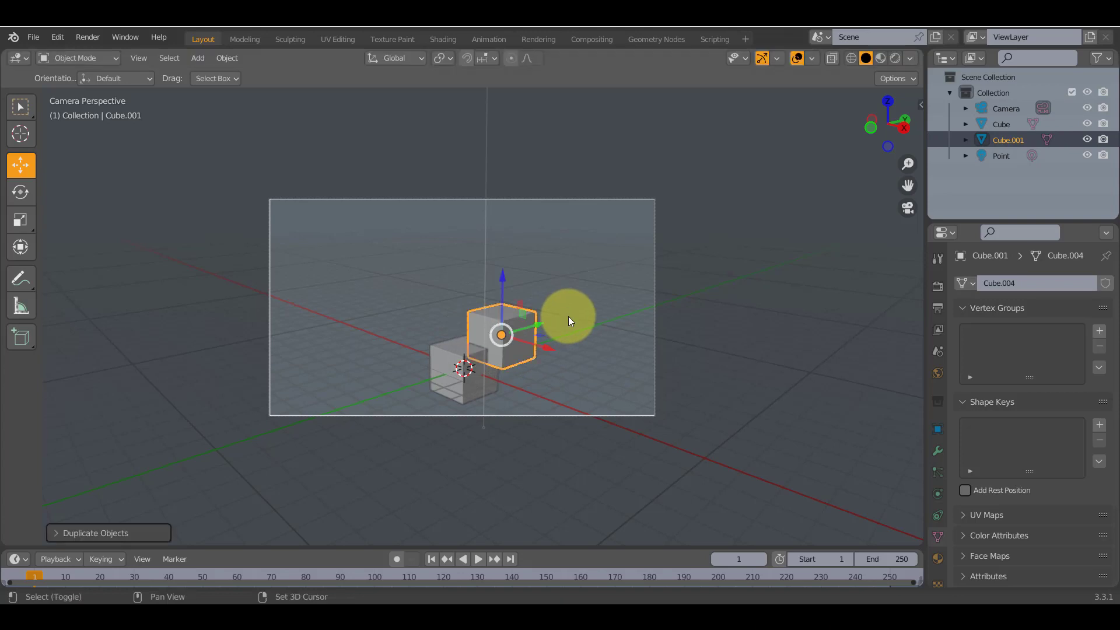
key(shift+d)
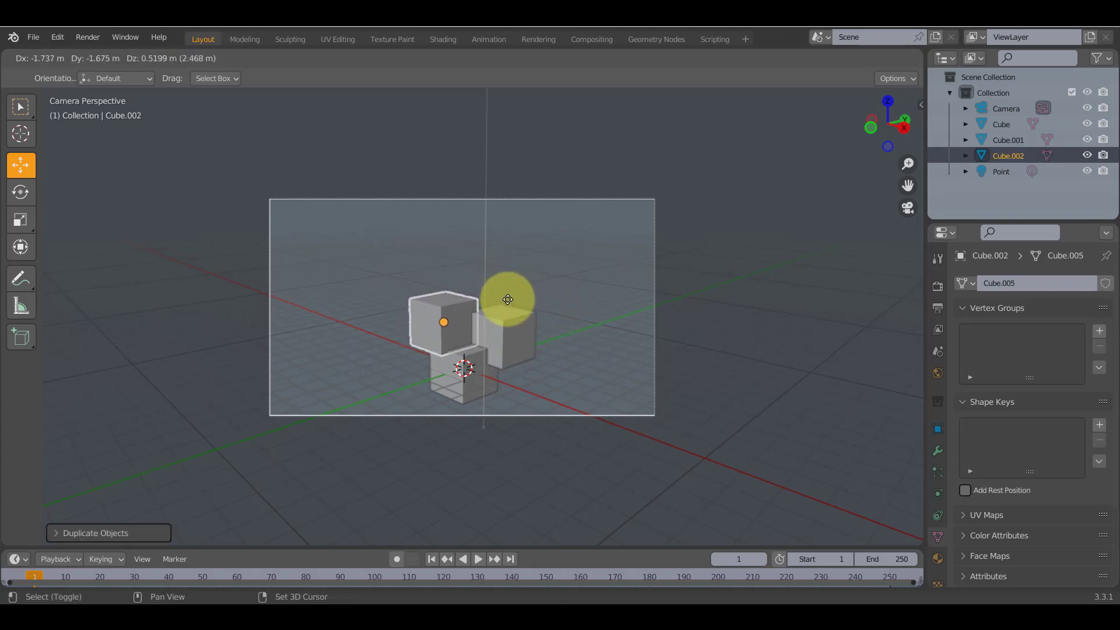
click(507, 297)
key(shift+d)
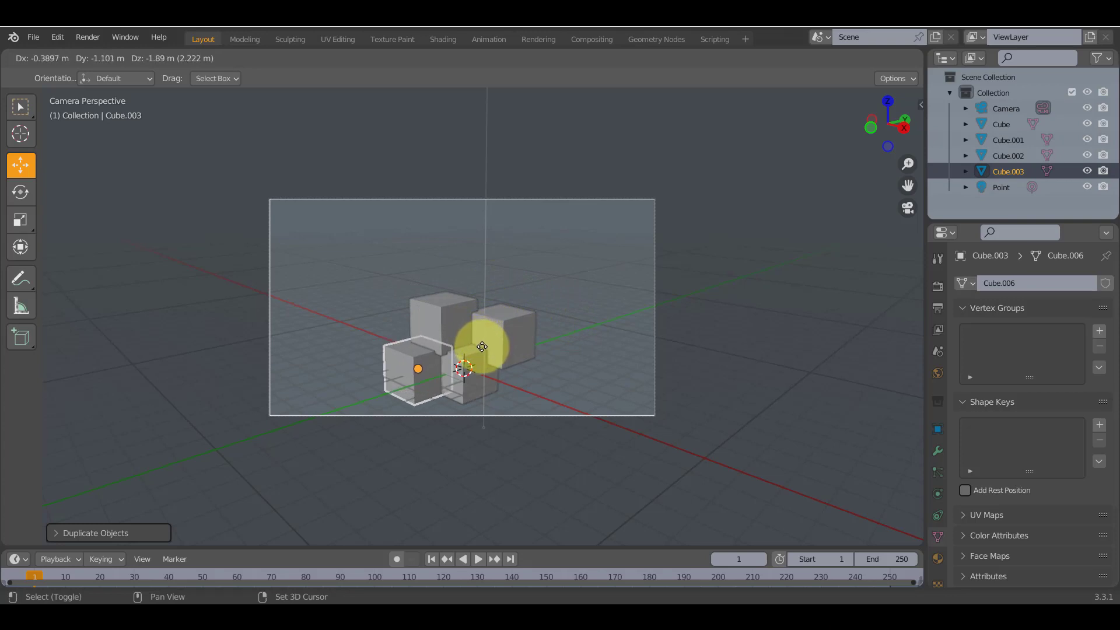
click(479, 346)
key(shift+d)
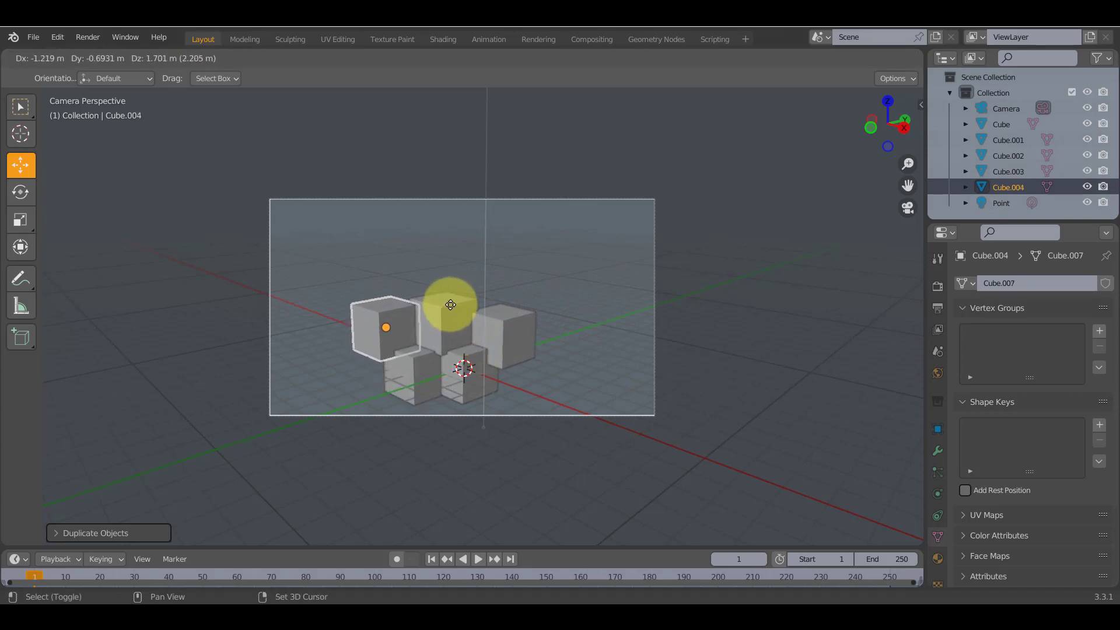
click(449, 305)
key(shift+d)
click(444, 350)
key(shift+d)
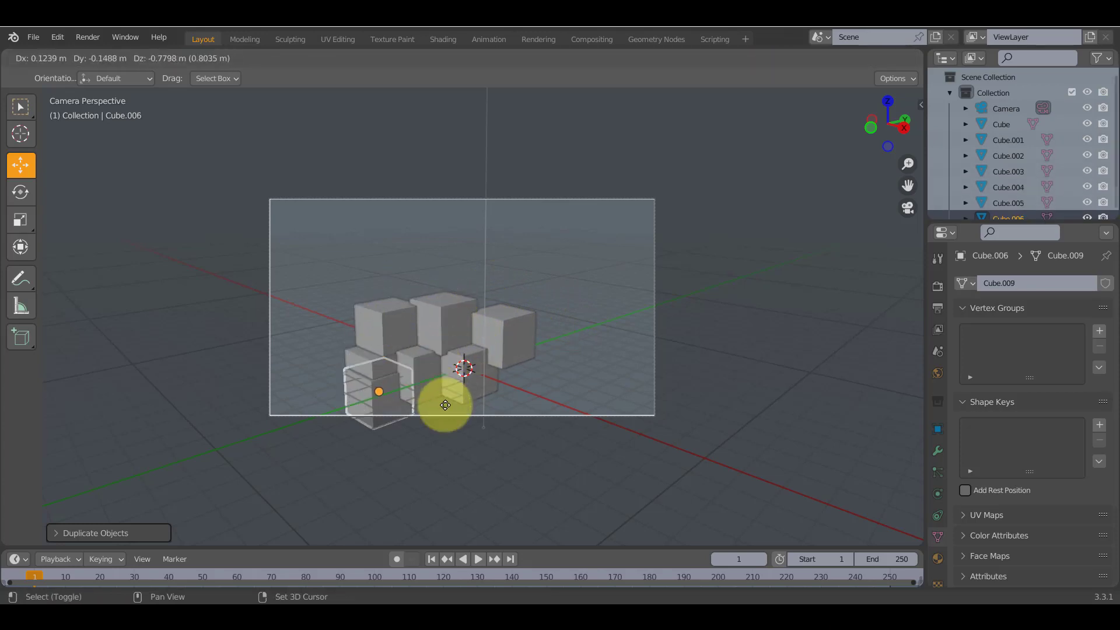
click(457, 408)
key(shift+d)
click(546, 385)
key(shift+d)
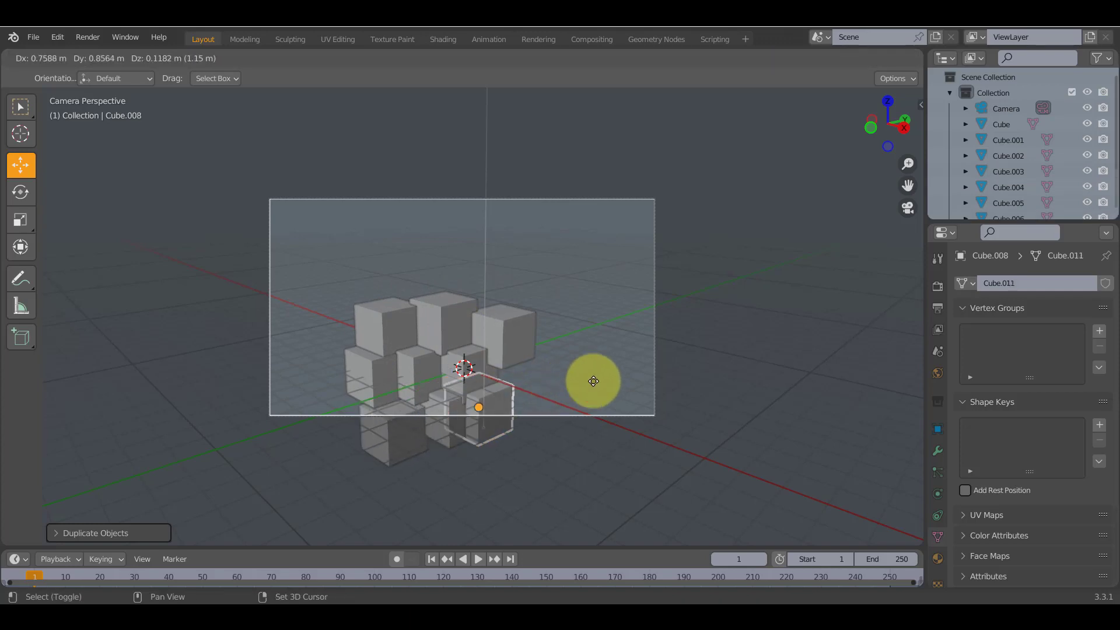
click(593, 379)
key(shift+d)
click(671, 375)
Duplicate more cubes across the right side and upper row, finishing at the left
key(shift+d)
click(733, 345)
key(shift+d)
click(693, 322)
key(shift+d)
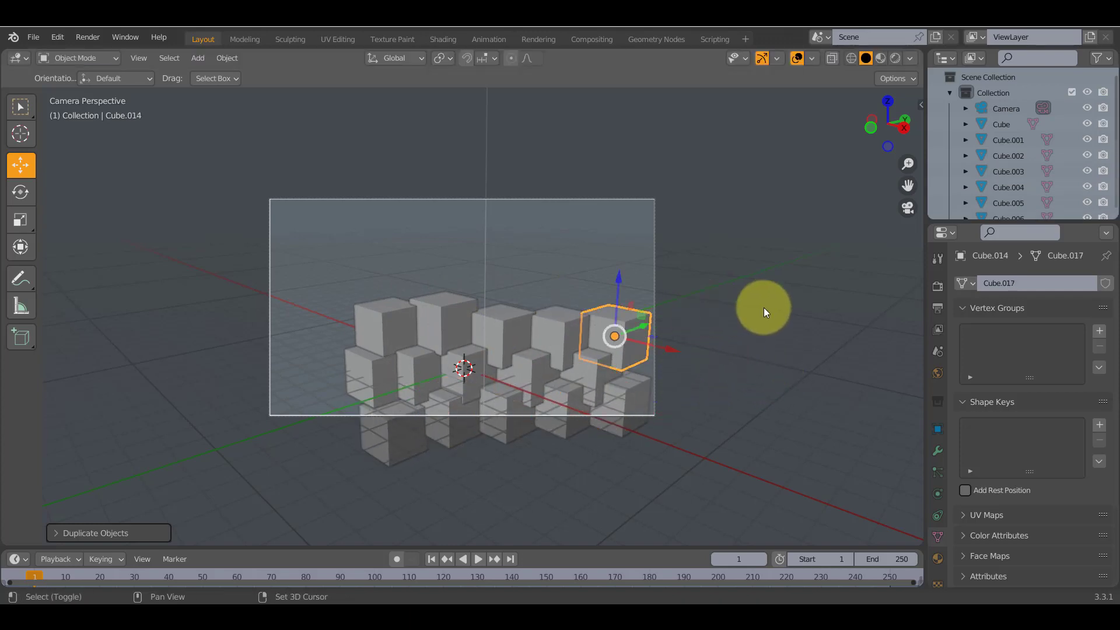
click(803, 384)
key(shift+d)
click(793, 251)
key(shift+d)
click(793, 278)
key(shift+d)
click(730, 282)
key(shift+d)
click(680, 263)
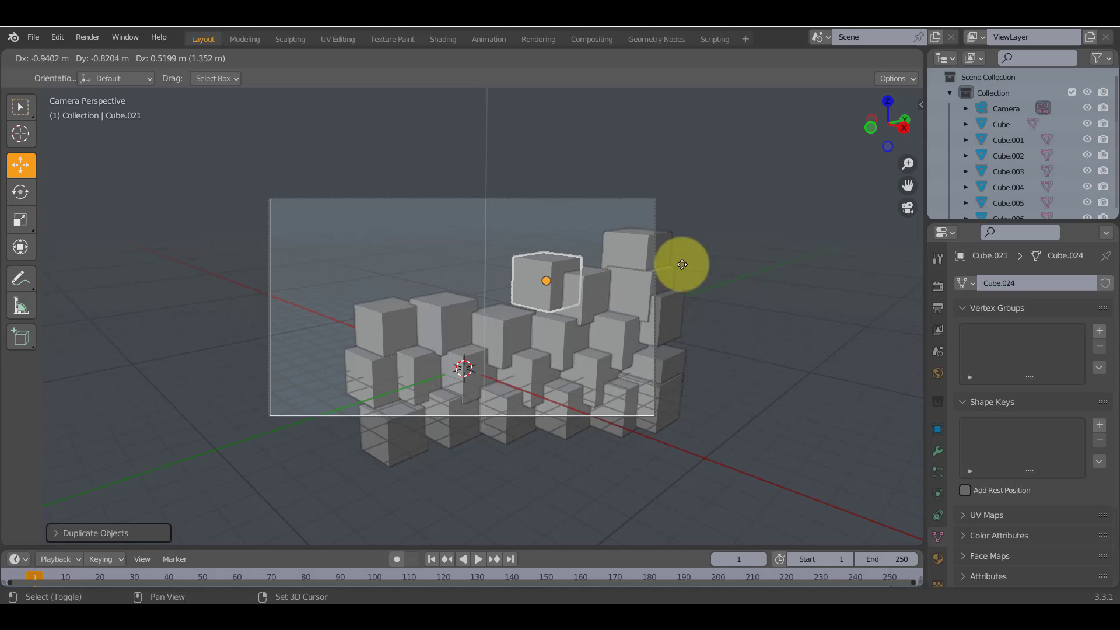
key(shift+d)
click(607, 262)
key(shift+d)
click(502, 275)
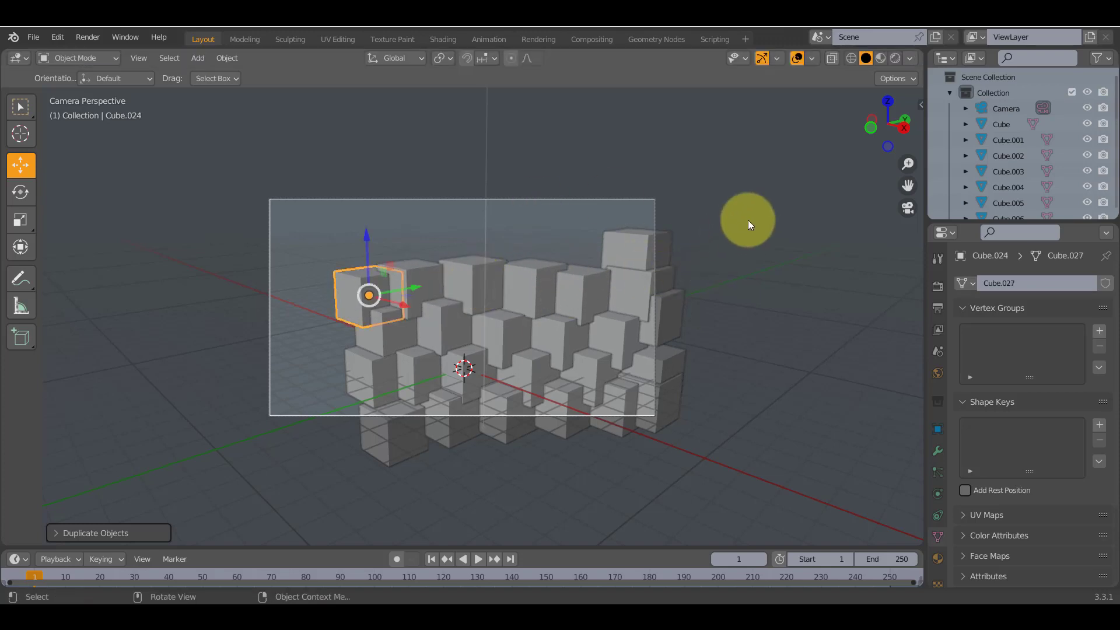
Box-select the whole wall, try duplicating it, then cancel and undo the copy
drag(748, 219, 287, 447)
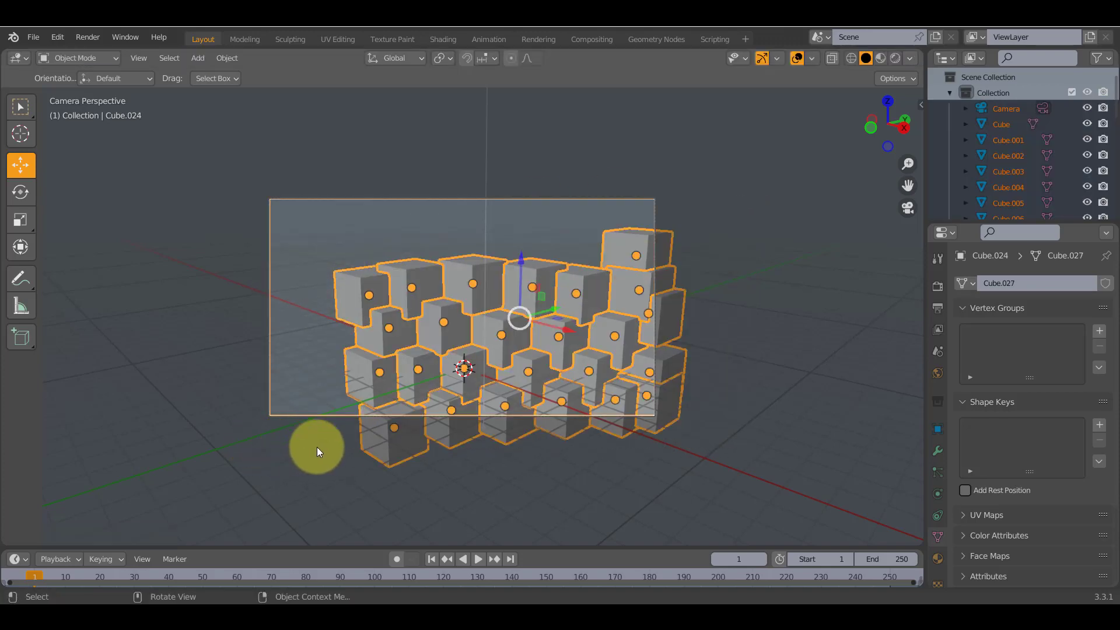
key(shift+d)
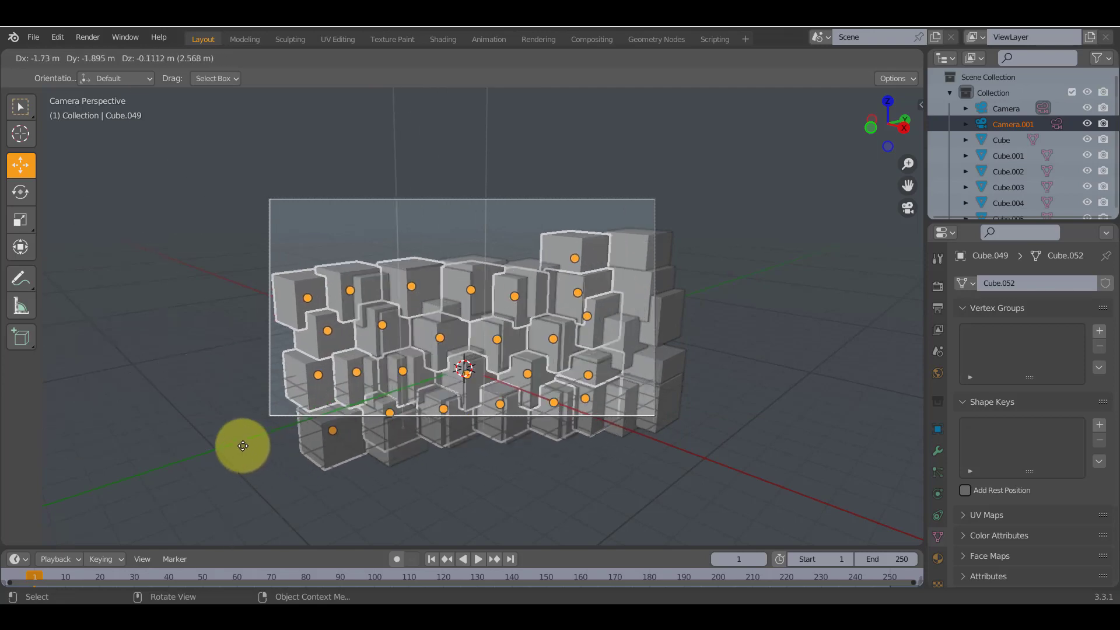
right_click(183, 445)
key(ctrl+z)
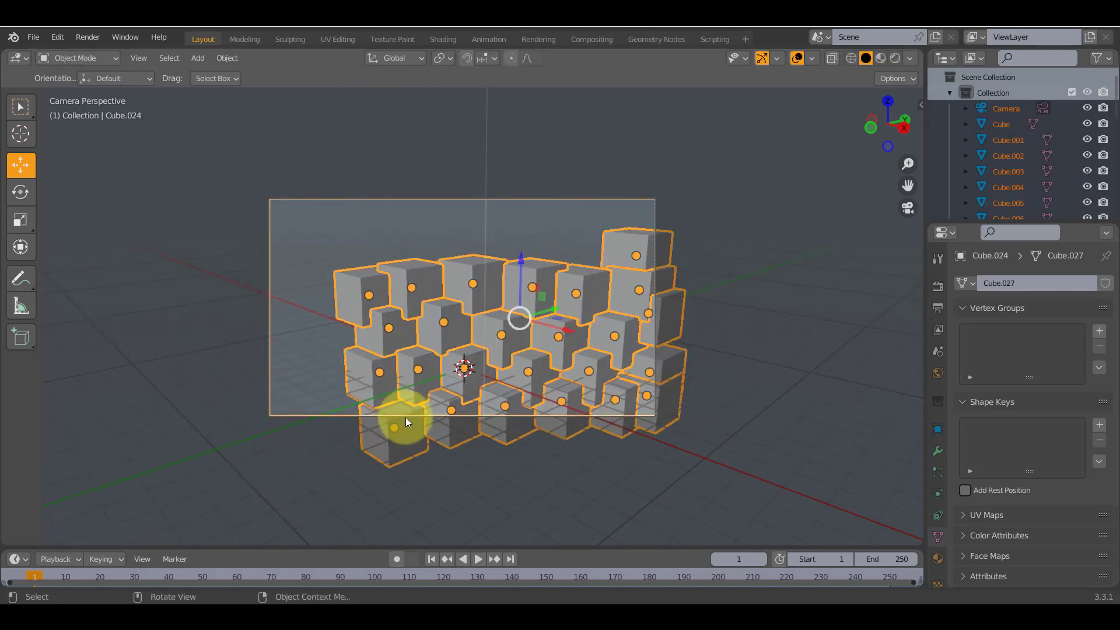
middle_drag(405, 417, 523, 398)
Switch the viewport to Wireframe shading and box-select the entire cube cluster
click(377, 417)
click(236, 384)
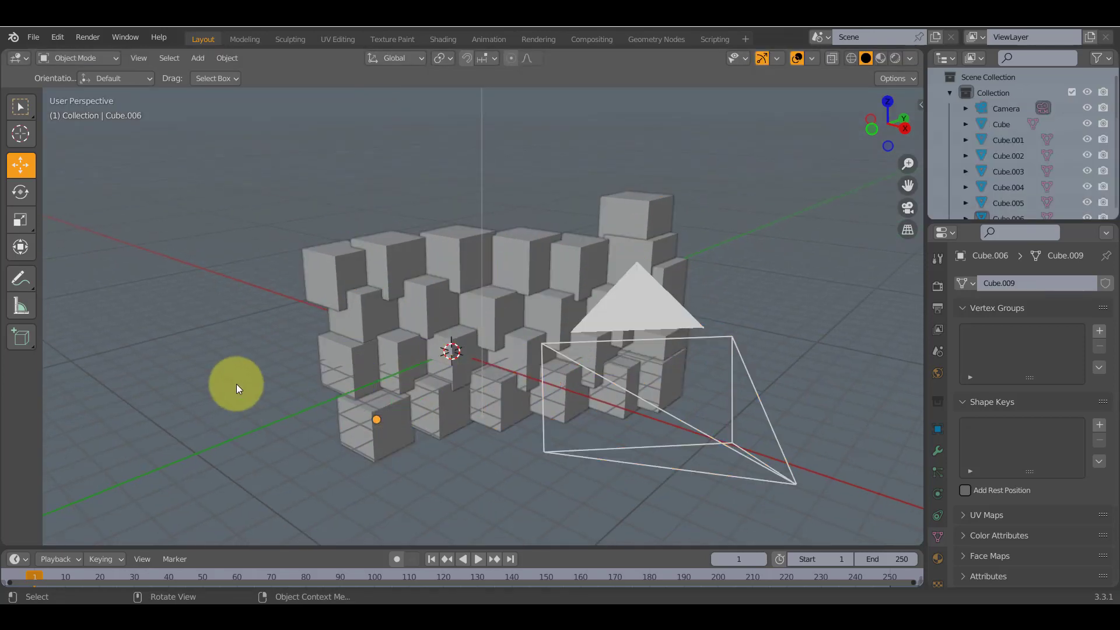
middle_drag(236, 384, 610, 232)
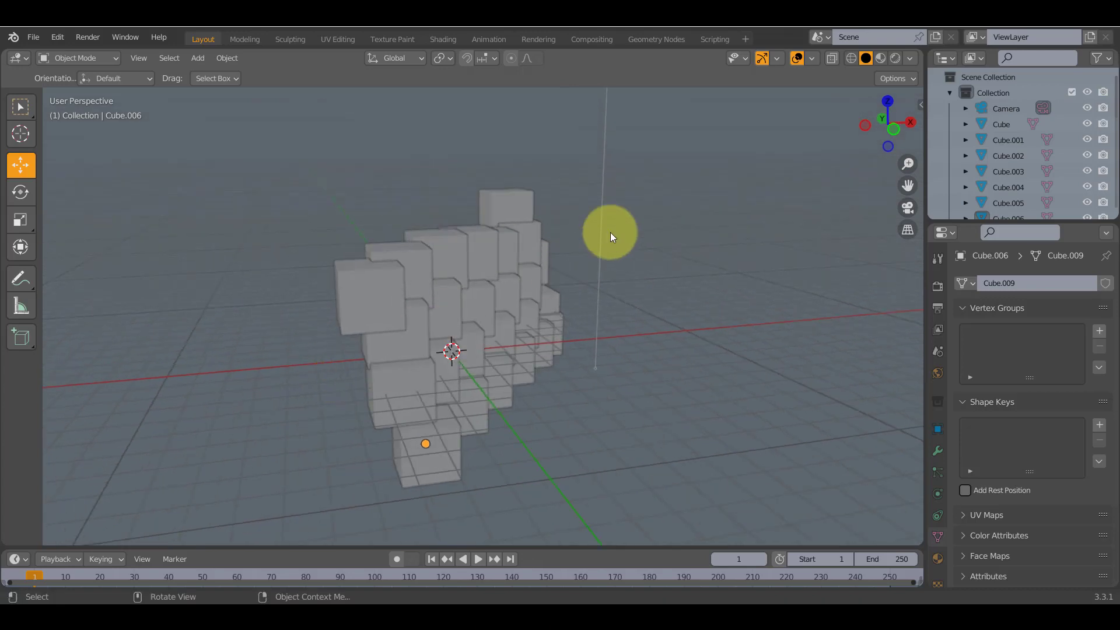
click(851, 58)
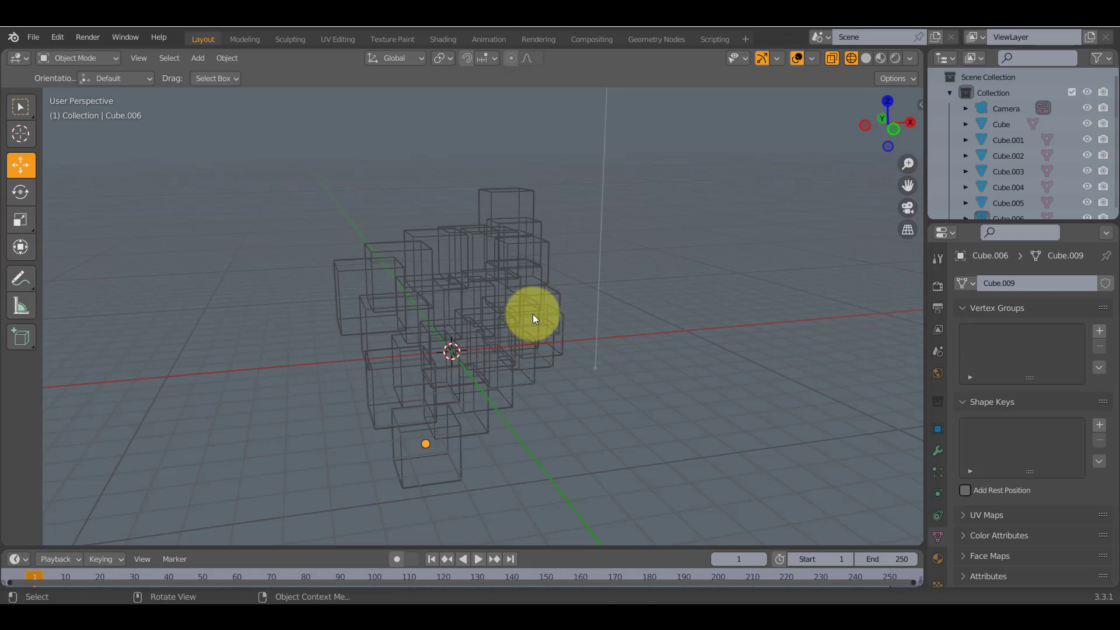
drag(204, 193, 426, 258)
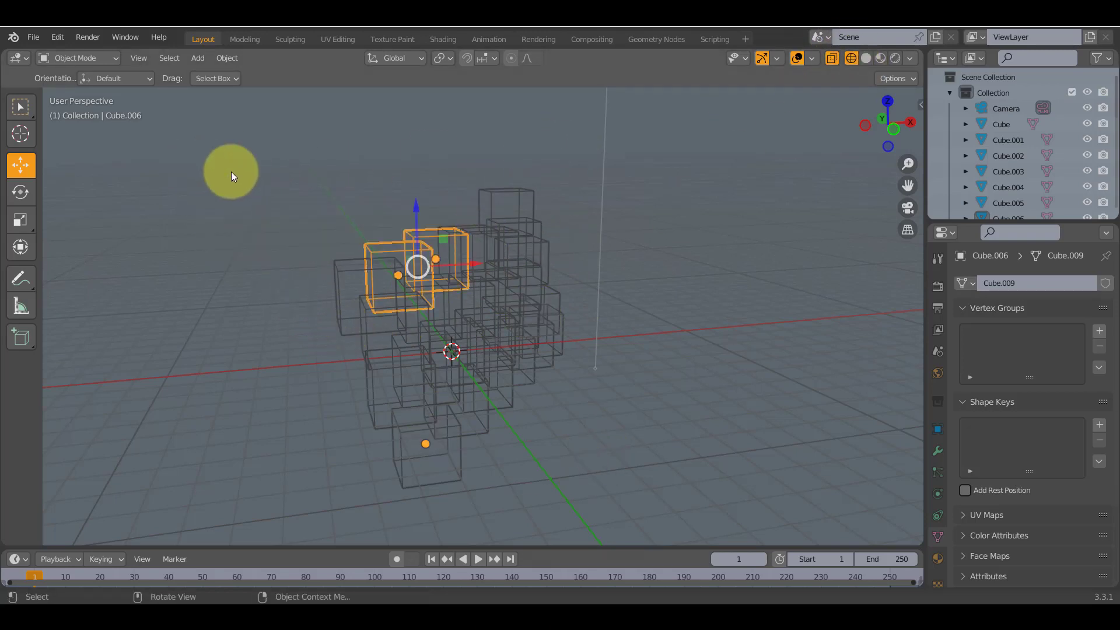
drag(193, 164, 701, 509)
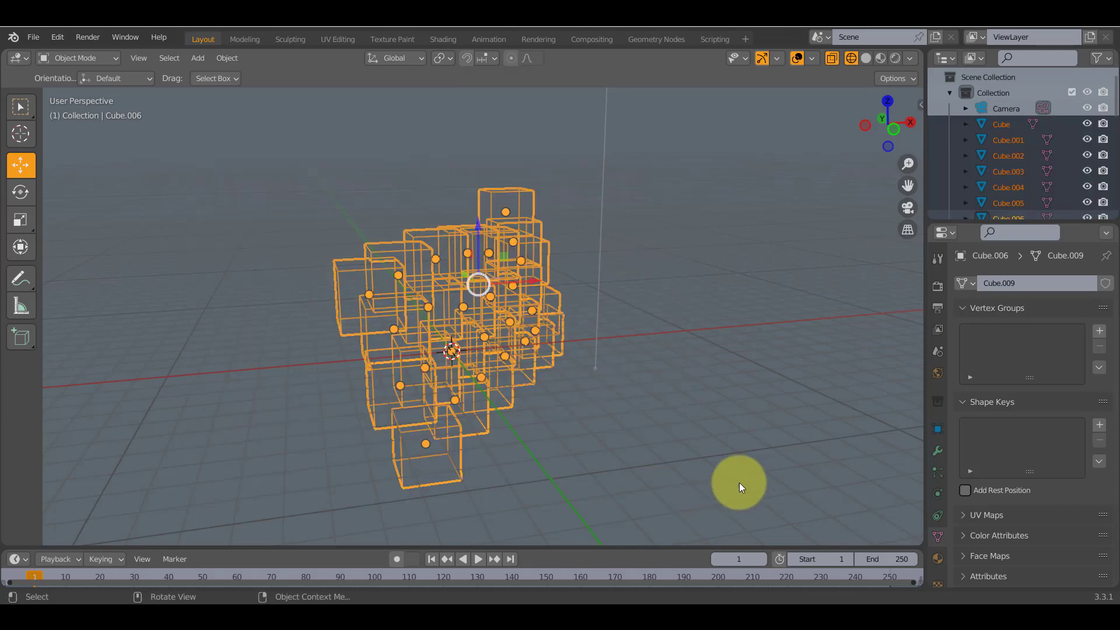
middle_drag(740, 483, 625, 437)
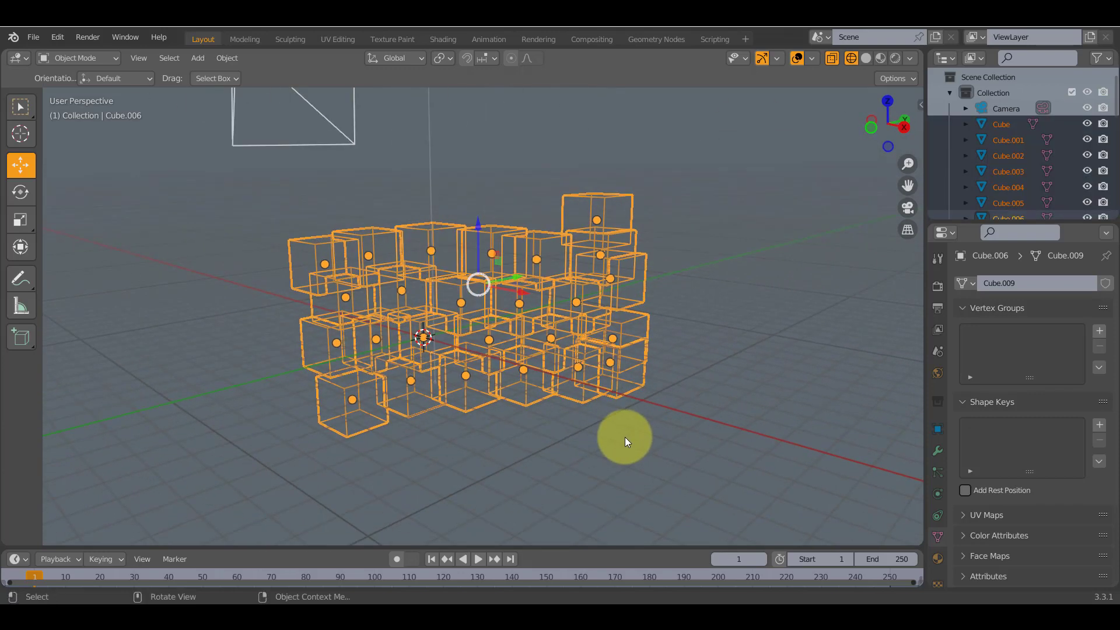
Duplicate the cluster twice, placing each copy beside the existing wall
key(shift+d)
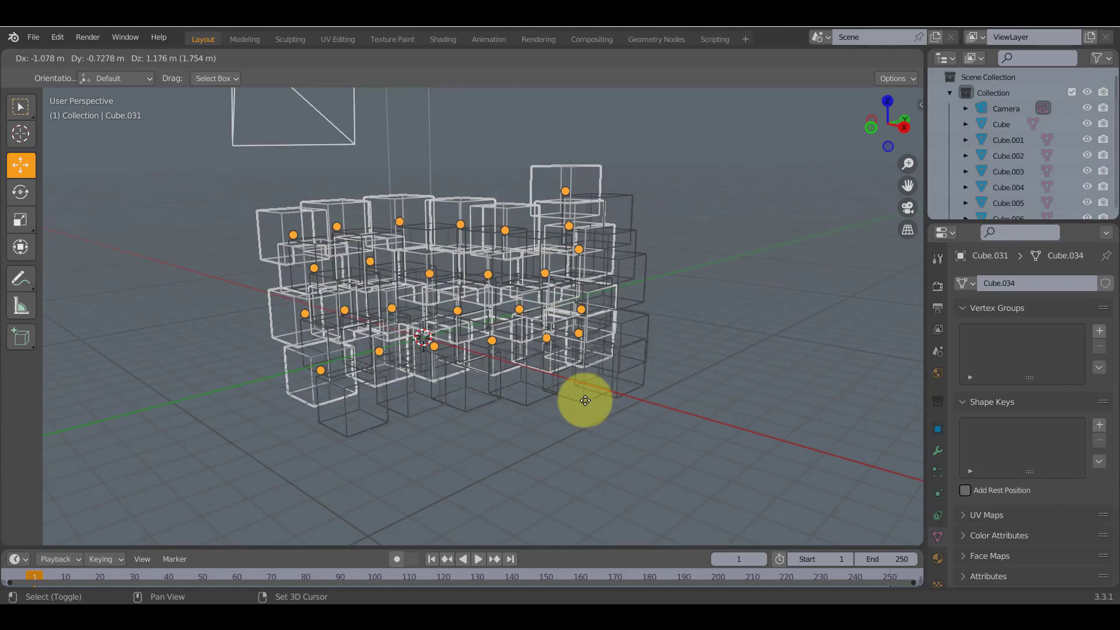
click(547, 384)
key(shift+d)
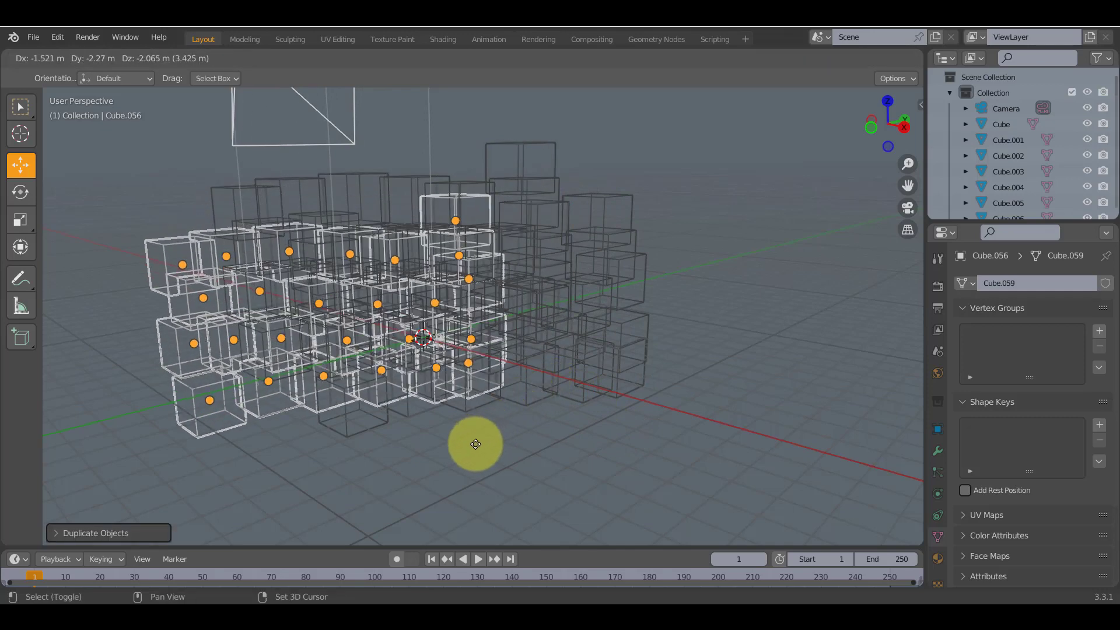
click(478, 463)
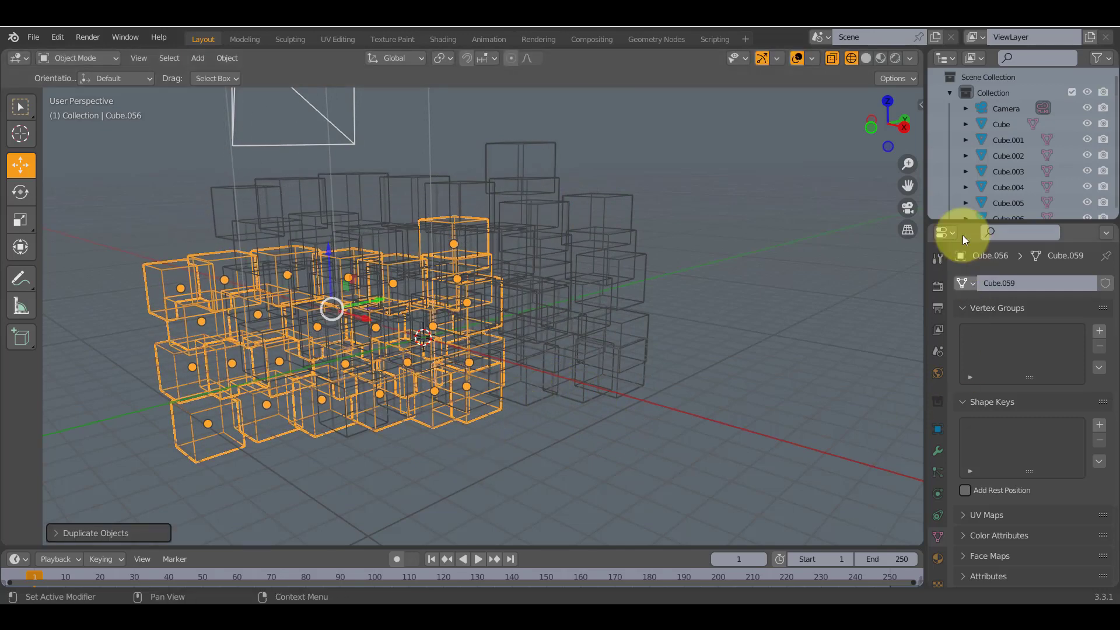
Return to solid shading and camera view, and place a copy of the selected cubes to the right
click(867, 61)
key(KP_0)
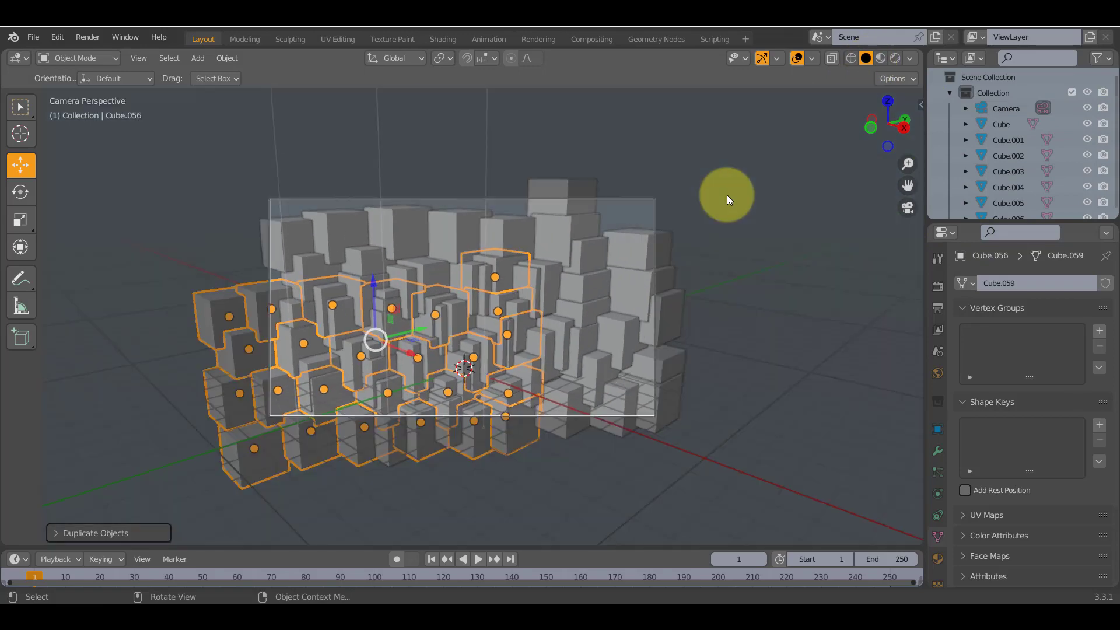
key(shift+d)
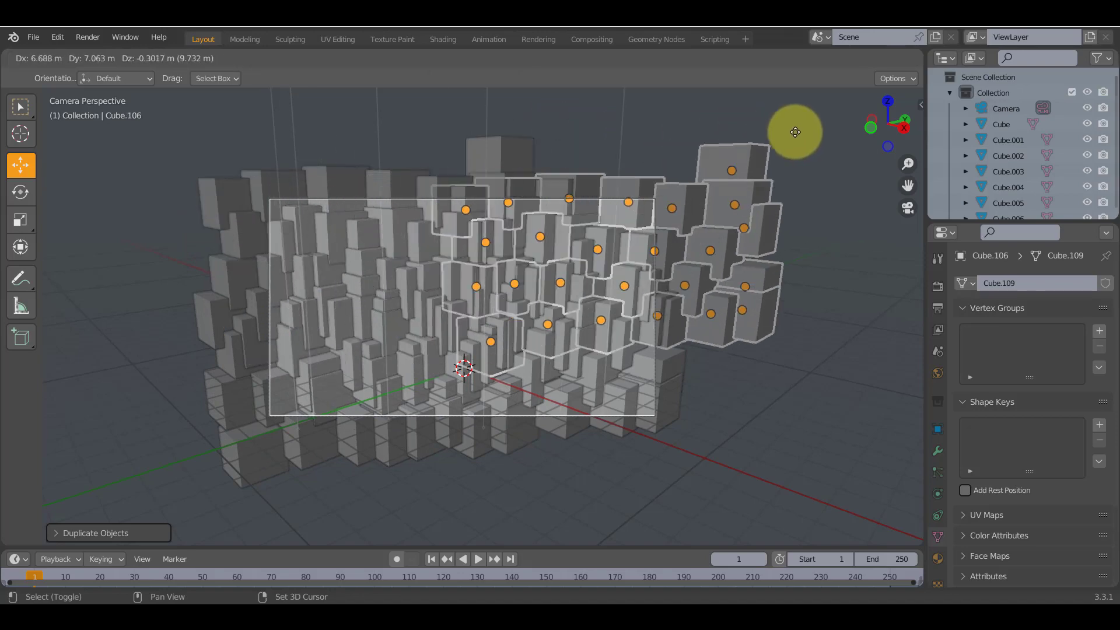
click(834, 131)
Box-select the right-side cubes and camera, duplicate them lower in front, then undo
click(855, 430)
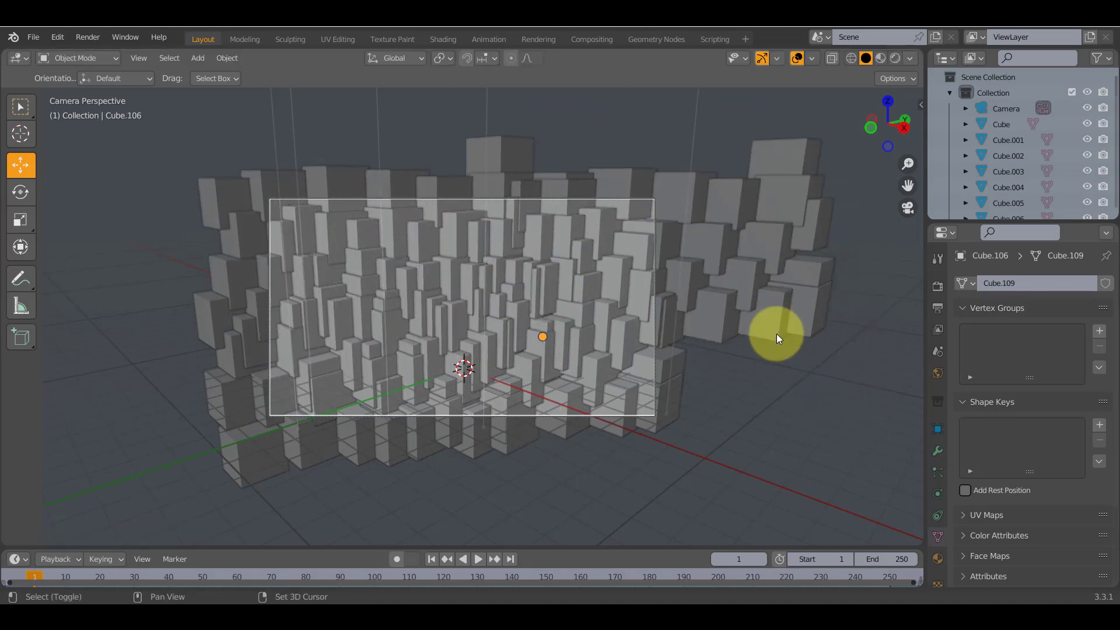
click(749, 276)
drag(858, 370, 415, 145)
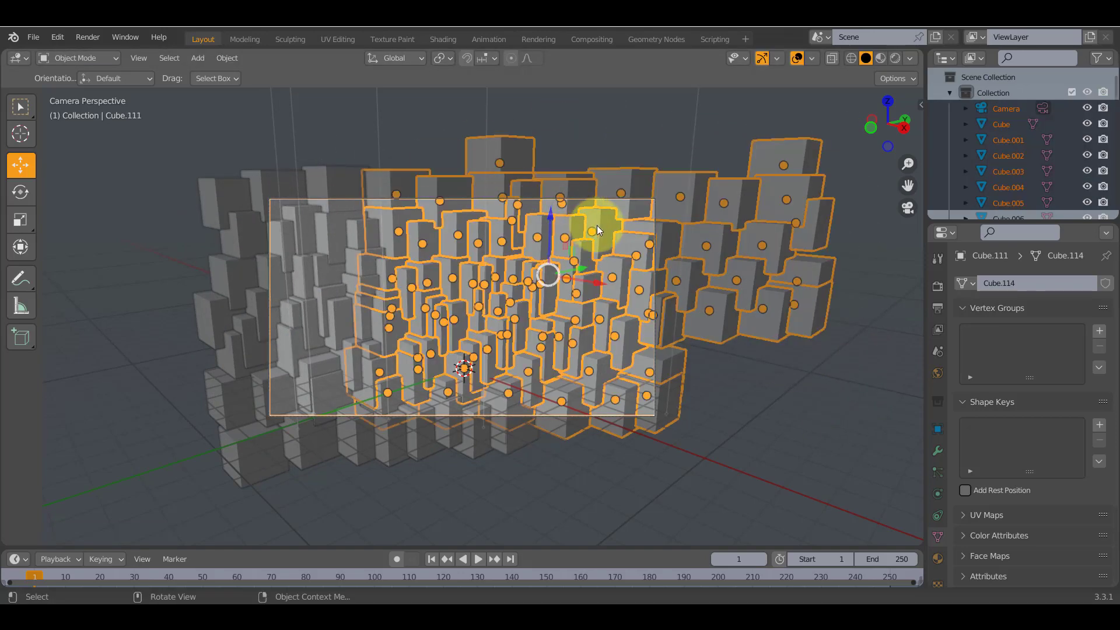
key(shift+d)
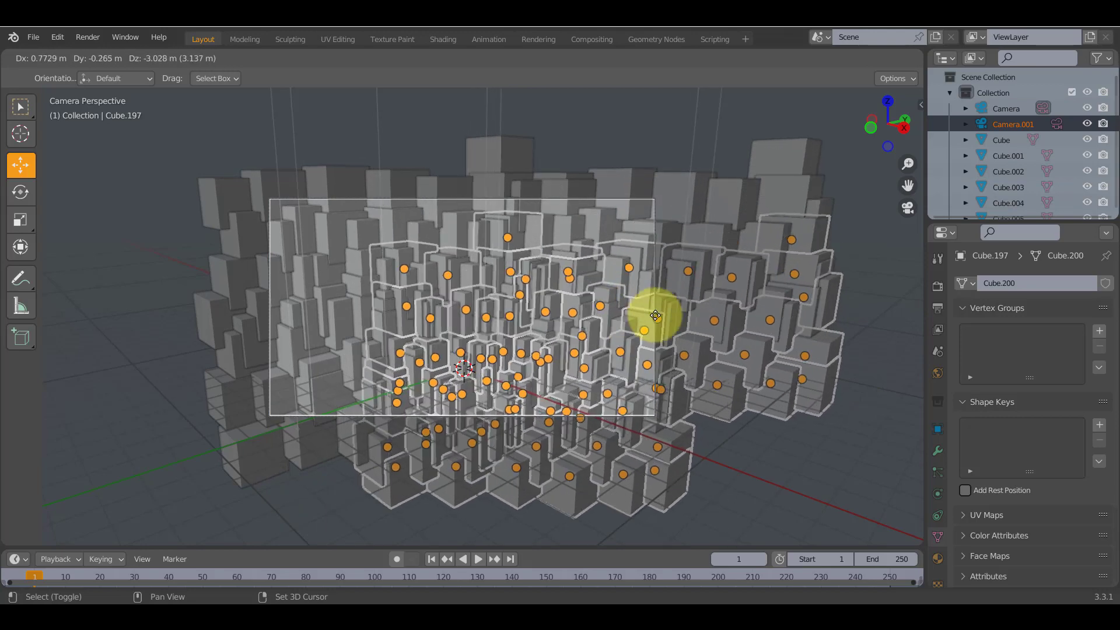
click(655, 315)
click(837, 279)
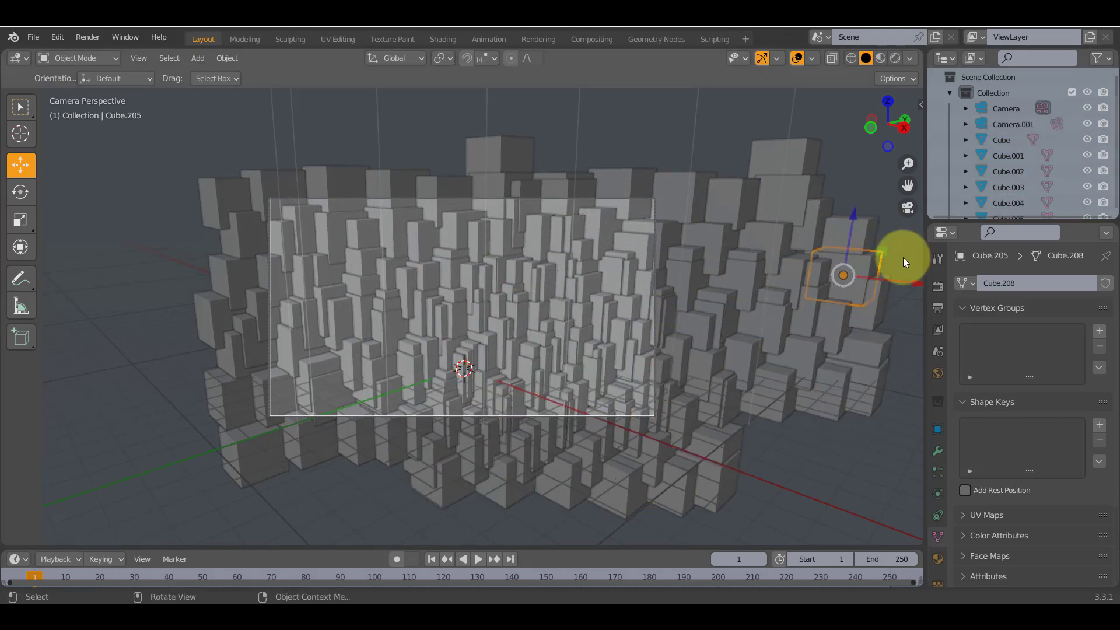
key(ctrl+z)
key(ctrl+z)
key(ctrl+z)
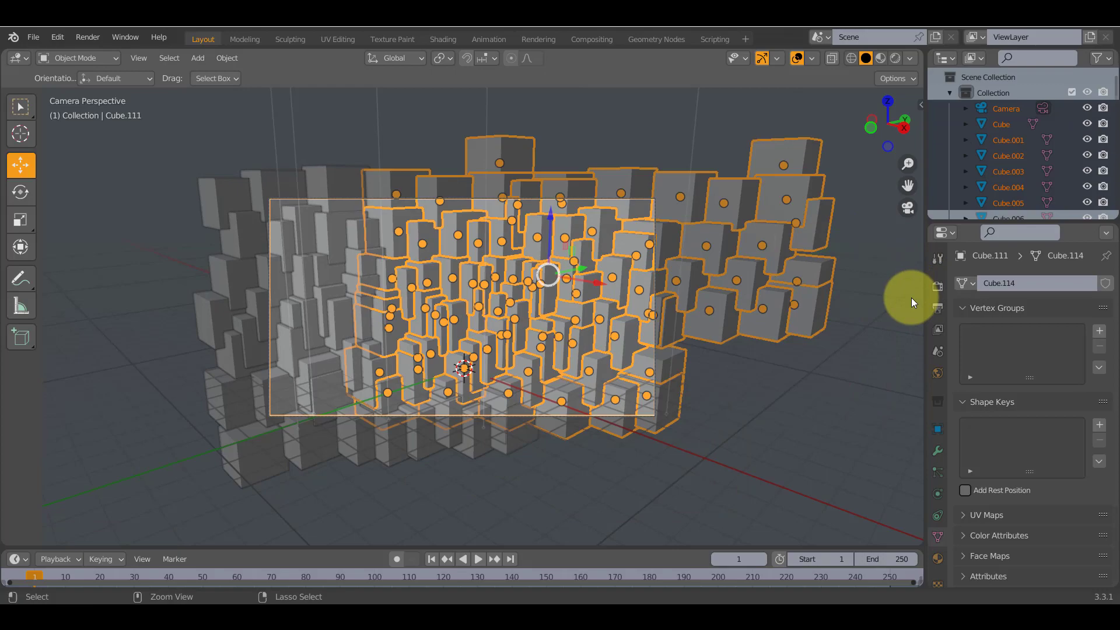
Duplicate a lower-right cube twice to fill the wall's right end, then zoom out
middle_drag(911, 298, 838, 358)
click(817, 362)
click(698, 402)
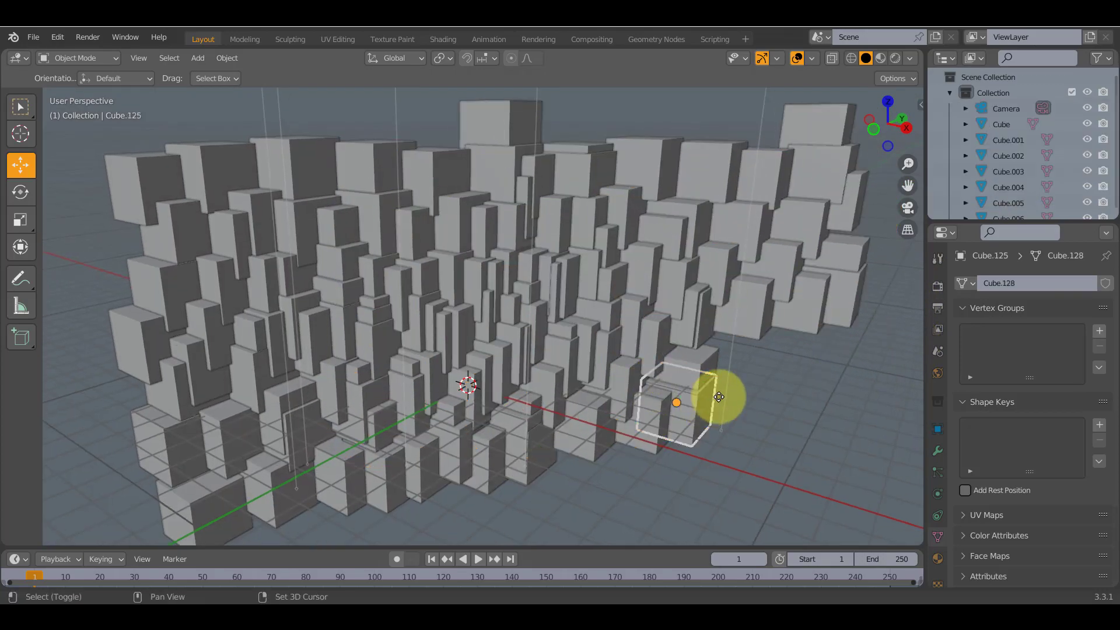
key(shift+d)
click(815, 350)
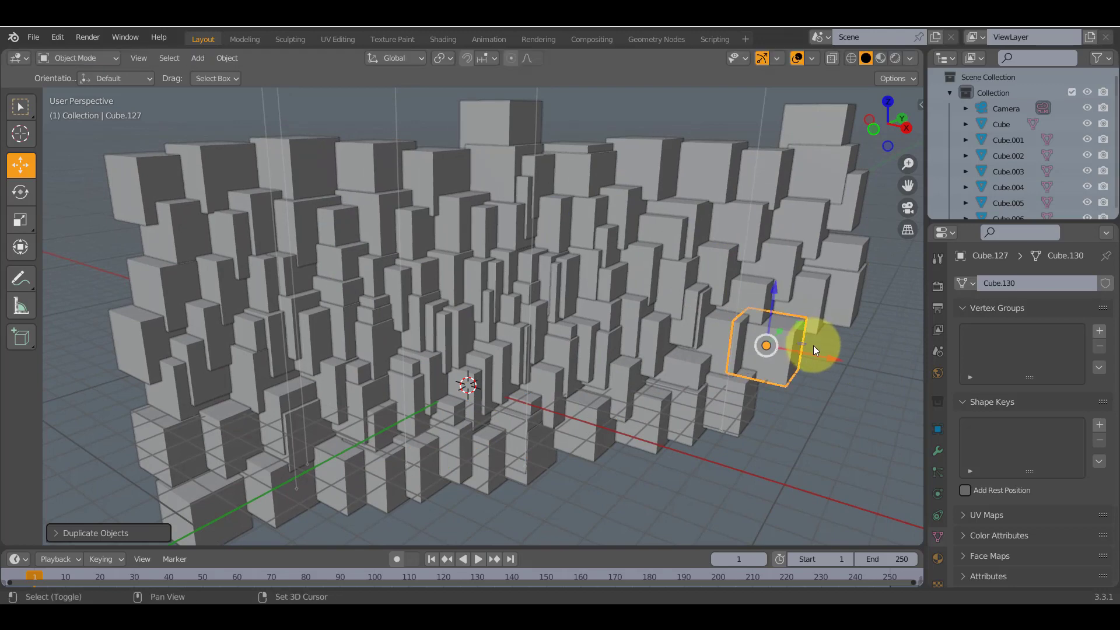
key(shift+d)
click(807, 384)
scroll(741, 384, down, 3)
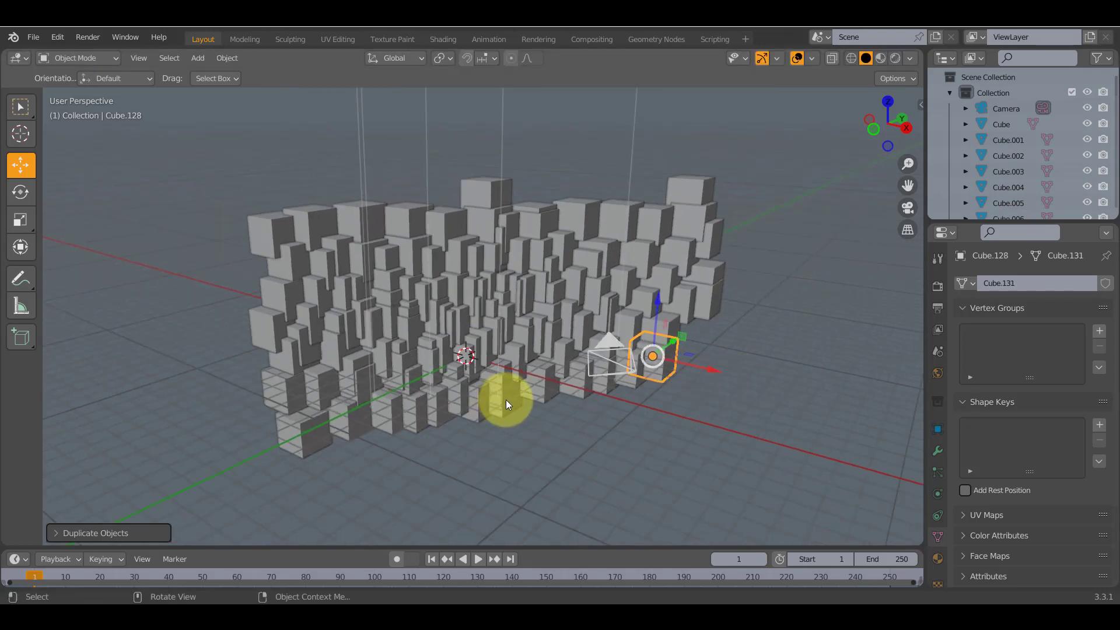
middle_drag(506, 401, 632, 400)
Delete four surplus clustered point lights, including Point.002
scroll(629, 394, down, 5)
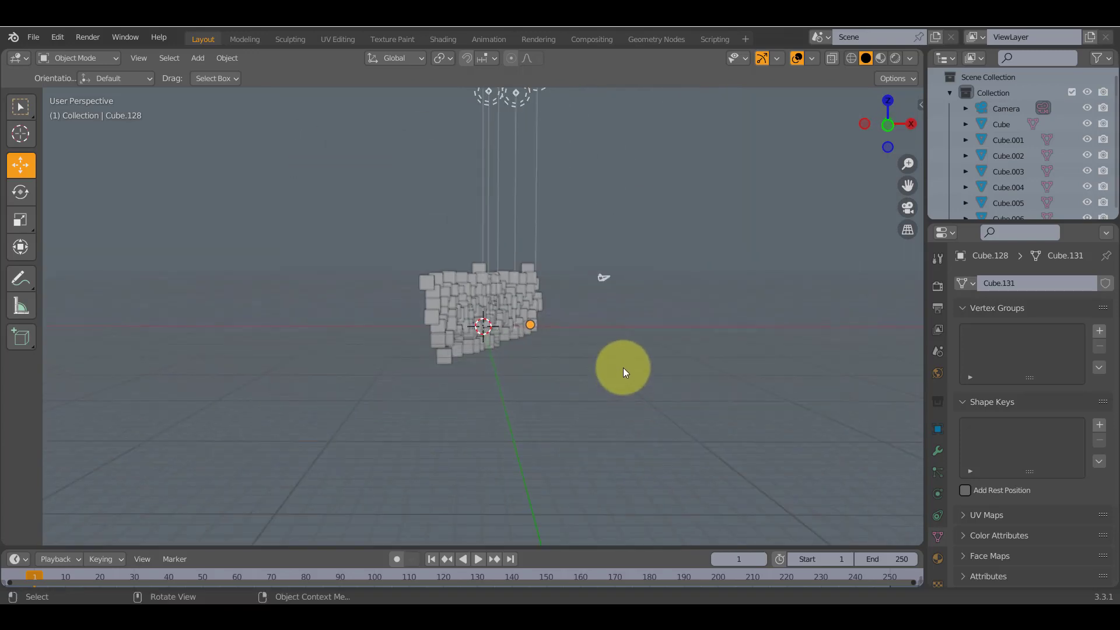
middle_drag(590, 210, 550, 222)
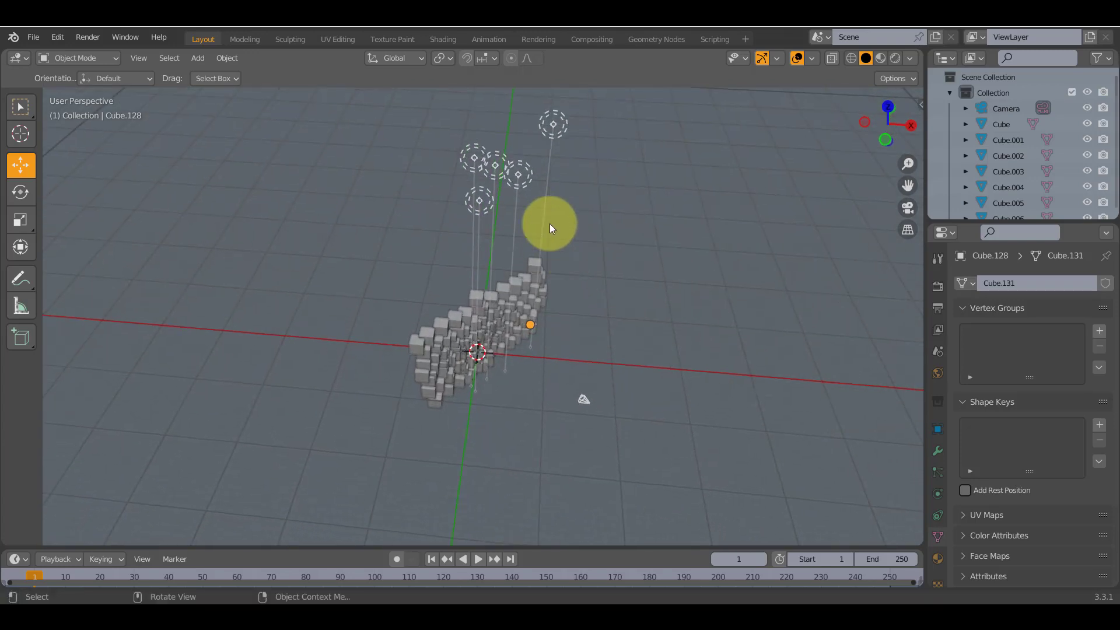
click(520, 178)
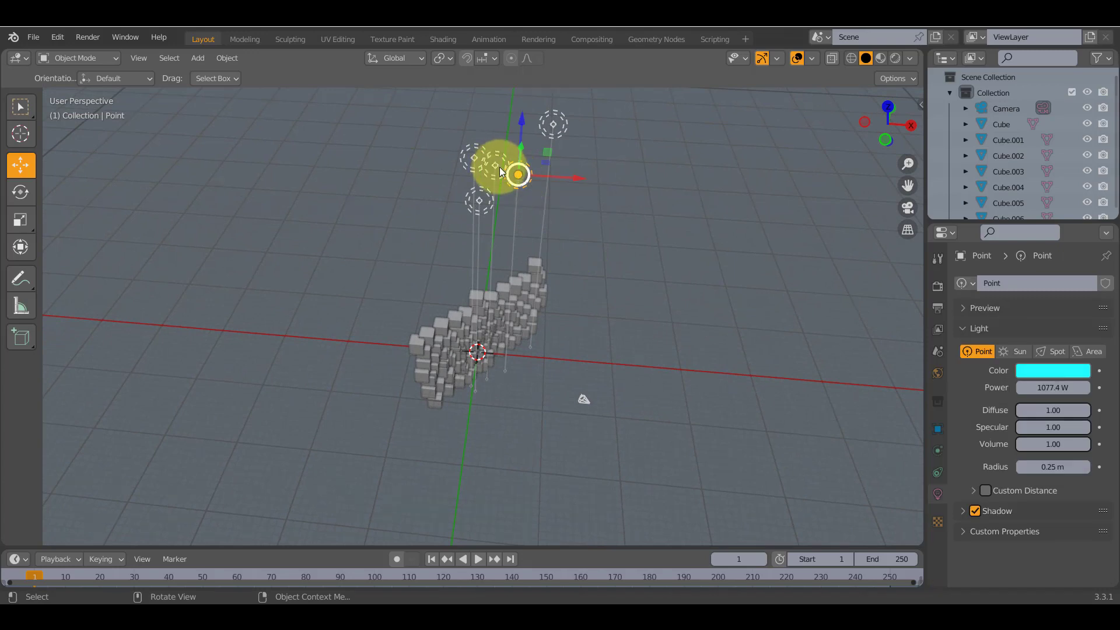
key(Delete)
click(495, 165)
key(Delete)
click(474, 158)
key(Delete)
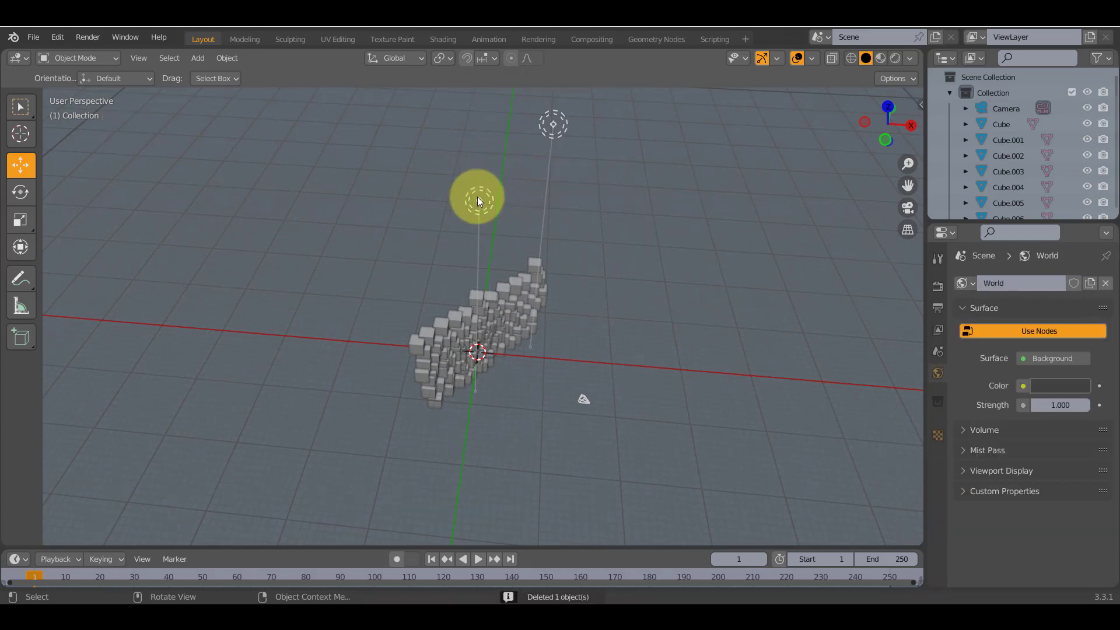
click(479, 201)
key(Delete)
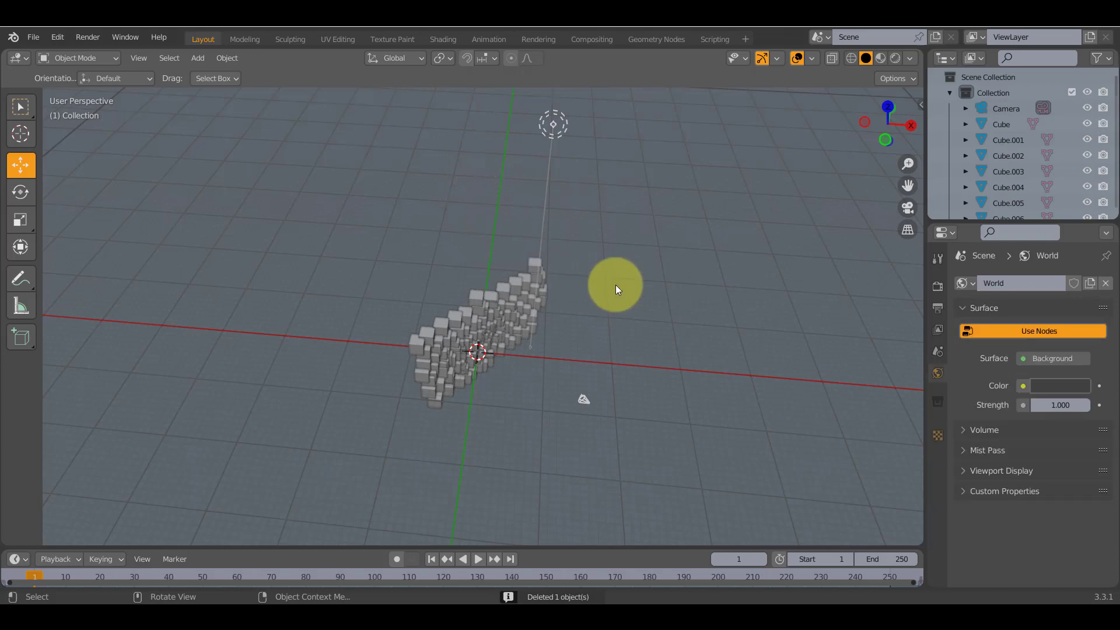
Delete the remaining light, then undo to keep the cyan Point.004
click(552, 131)
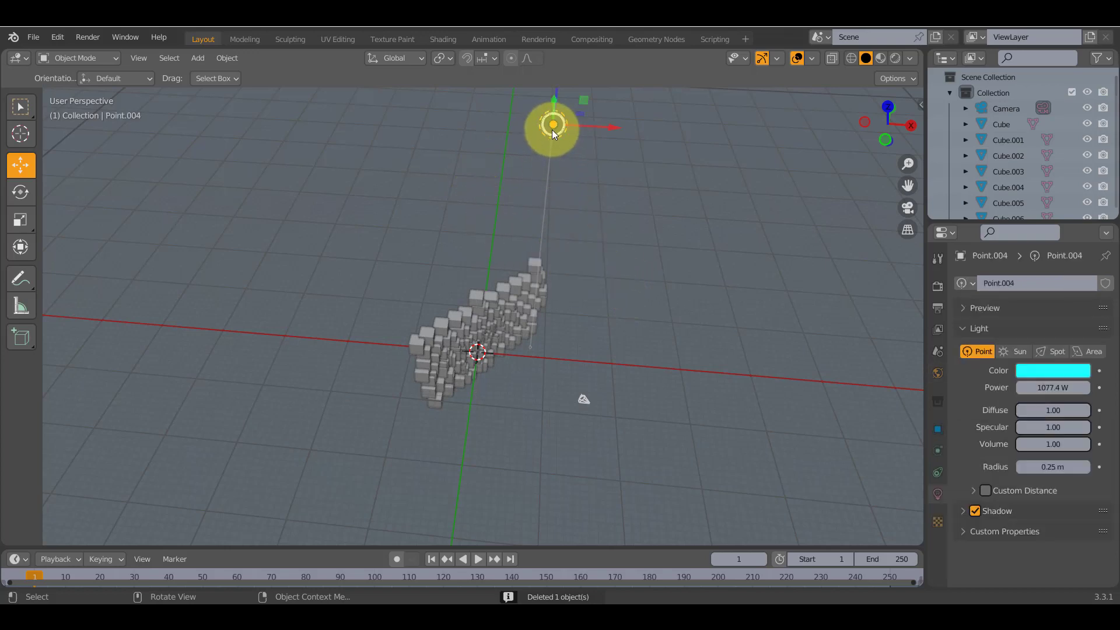
key(x)
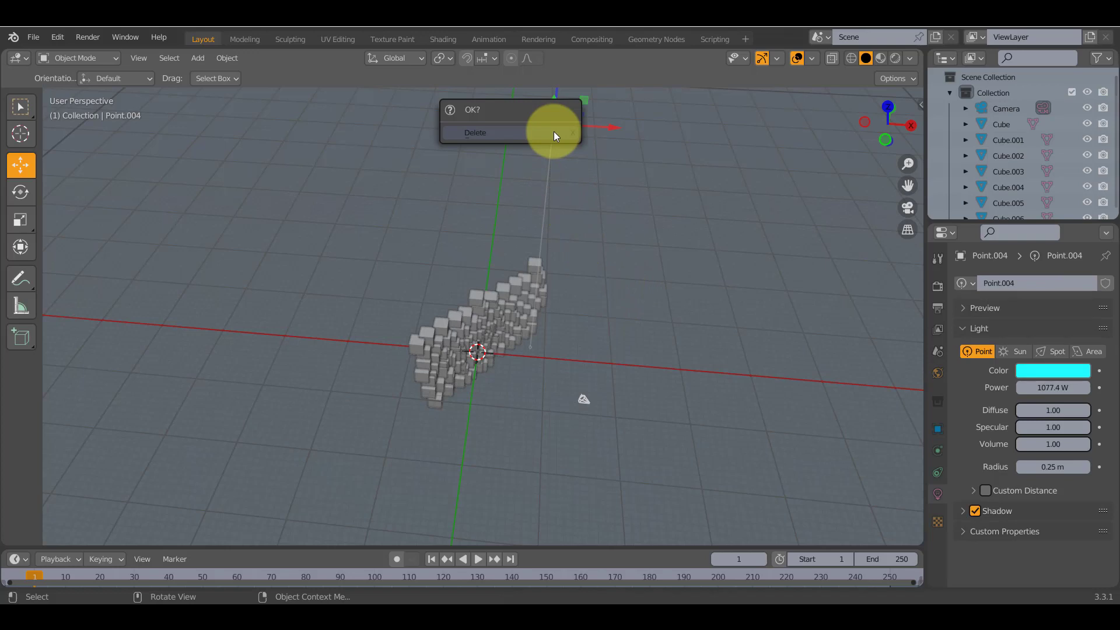
click(554, 132)
key(ctrl+z)
click(582, 245)
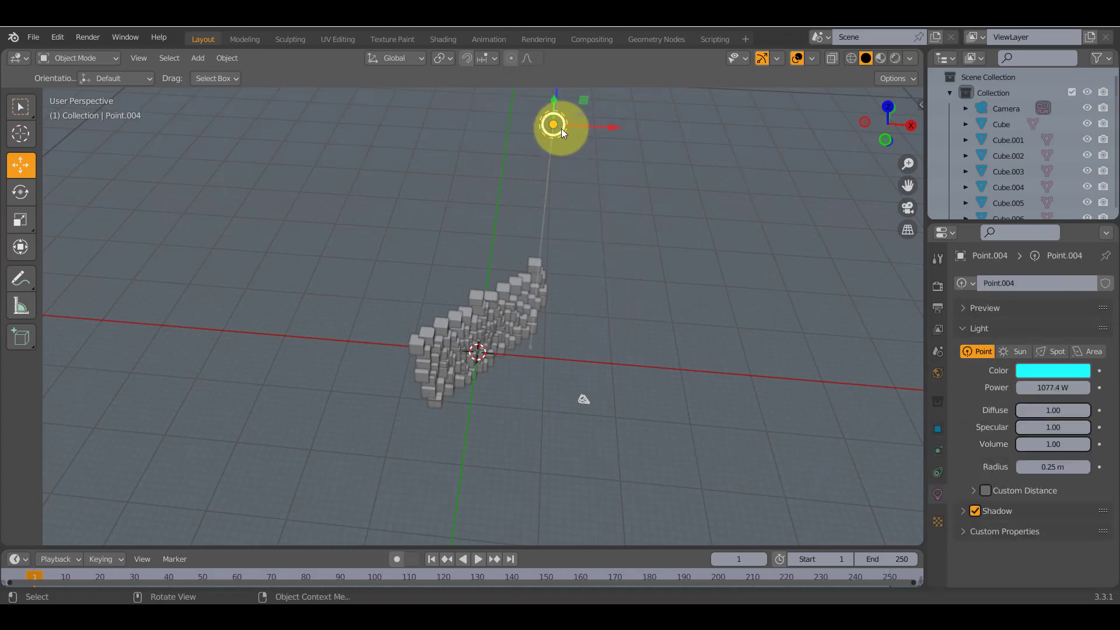
Move the cyan light along X, then down along Z close to the cube wall
key(g)
key(x)
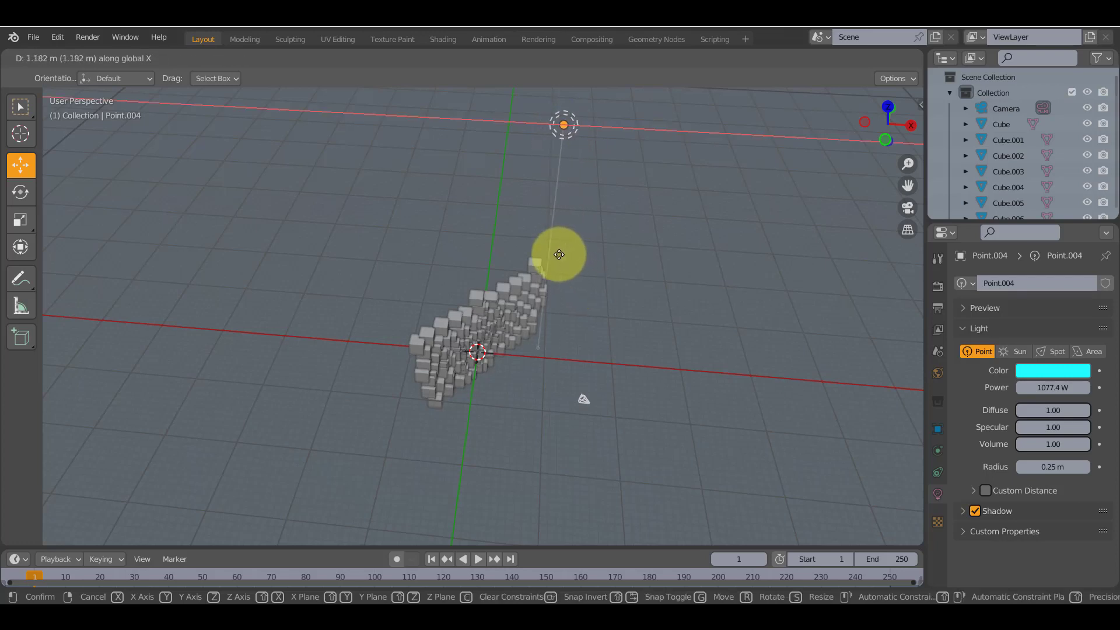
click(546, 250)
key(g)
key(z)
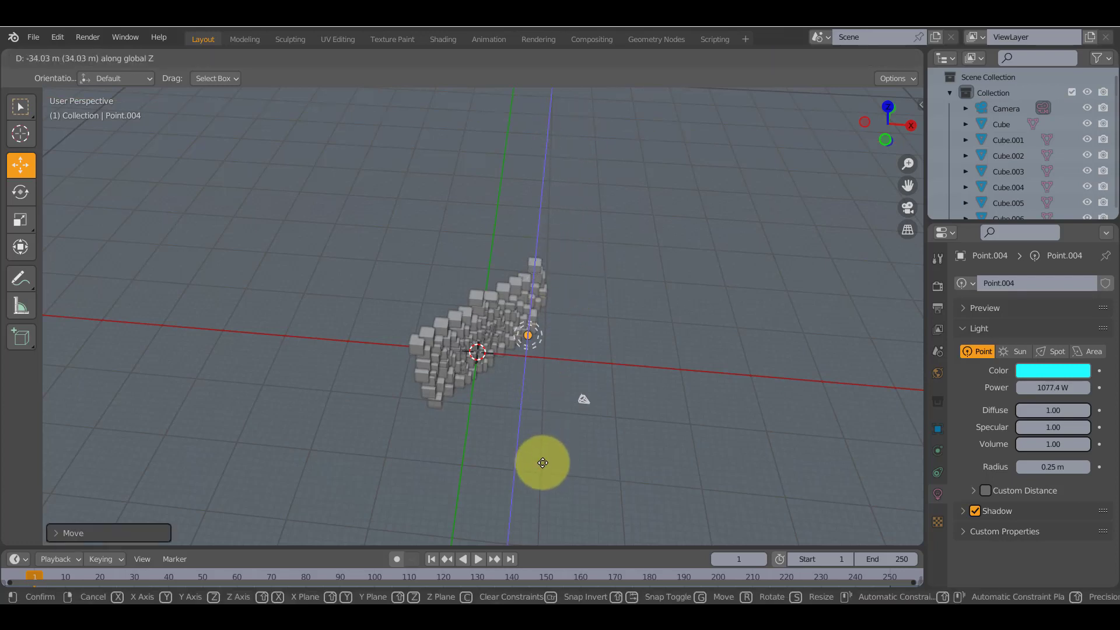
right_click(543, 462)
middle_drag(555, 400, 619, 392)
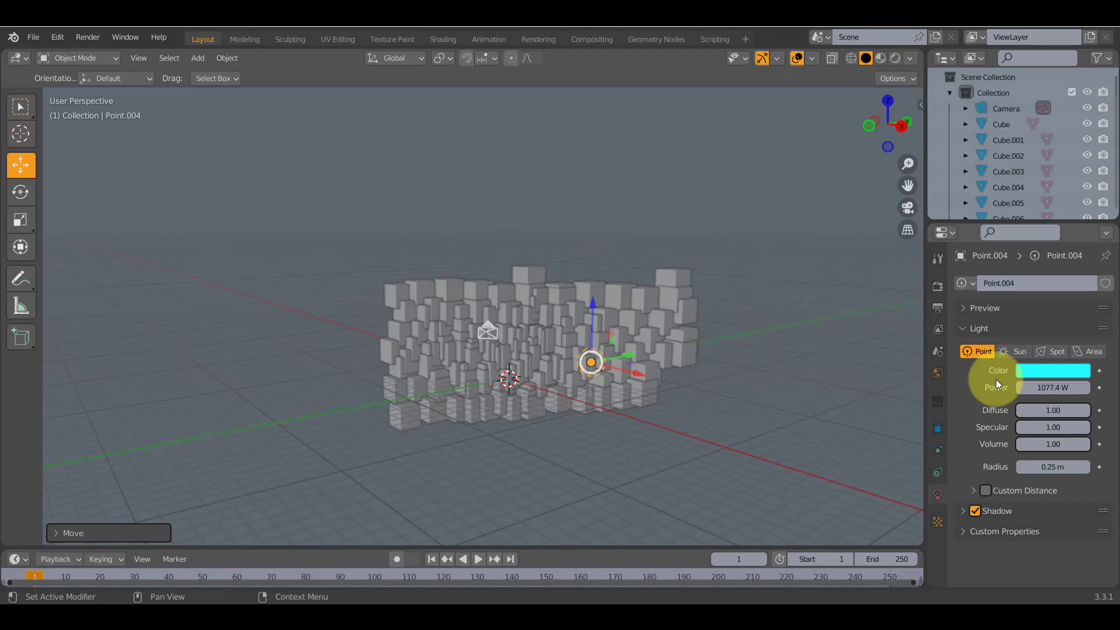
Render the scene with F12, then close the render result
key(F12)
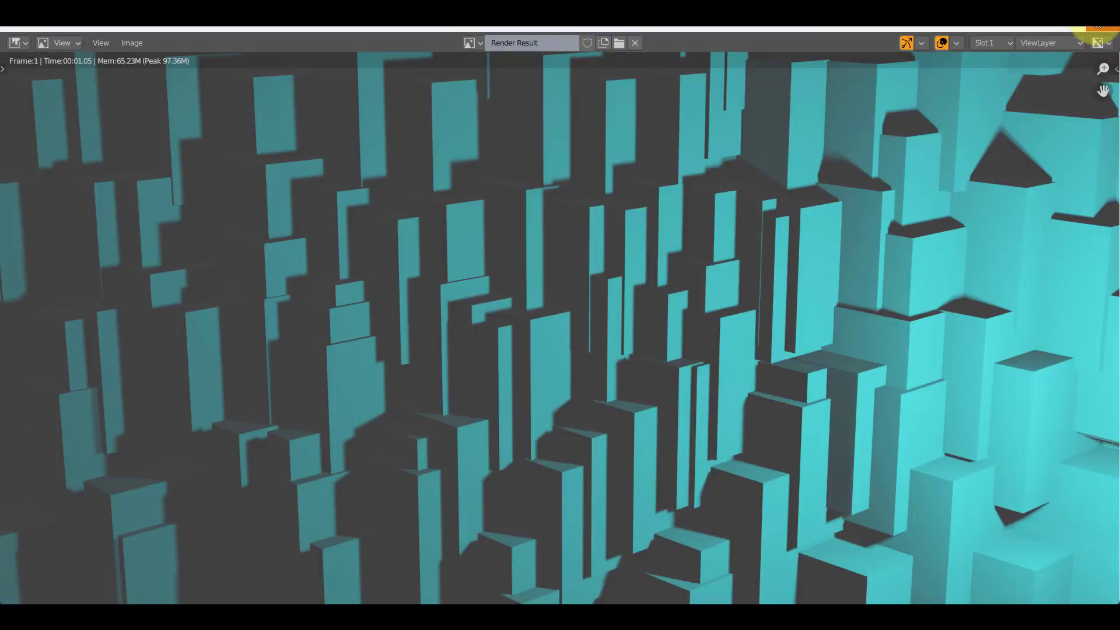
click(1108, 30)
middle_drag(700, 347, 795, 348)
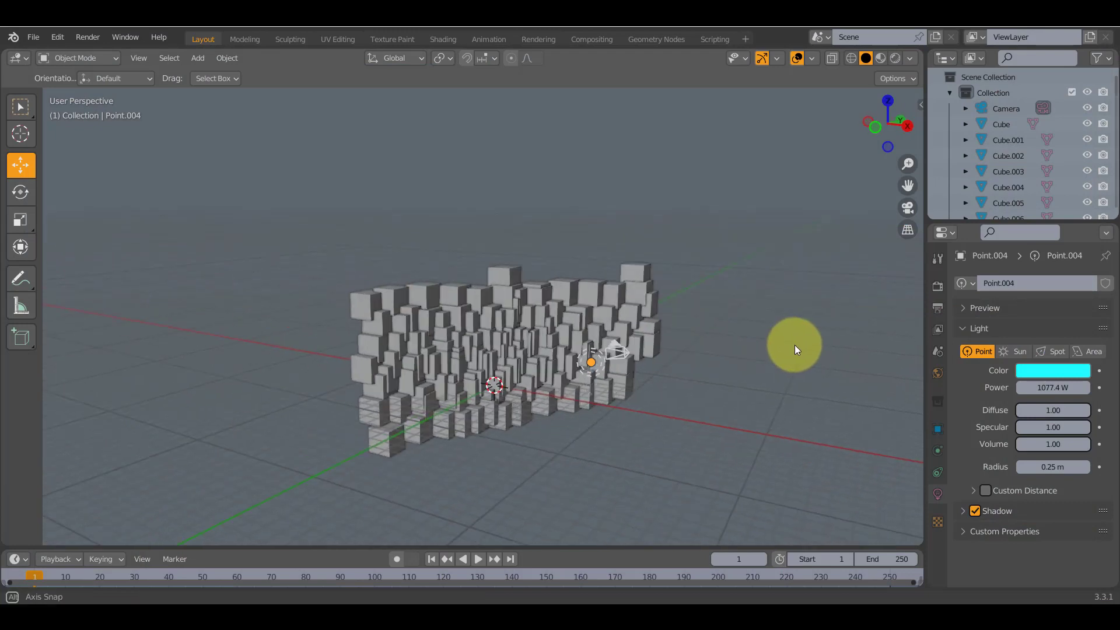
scroll(764, 365, up, 3)
Duplicate the cyan point light into the wall and make the copy red
click(639, 383)
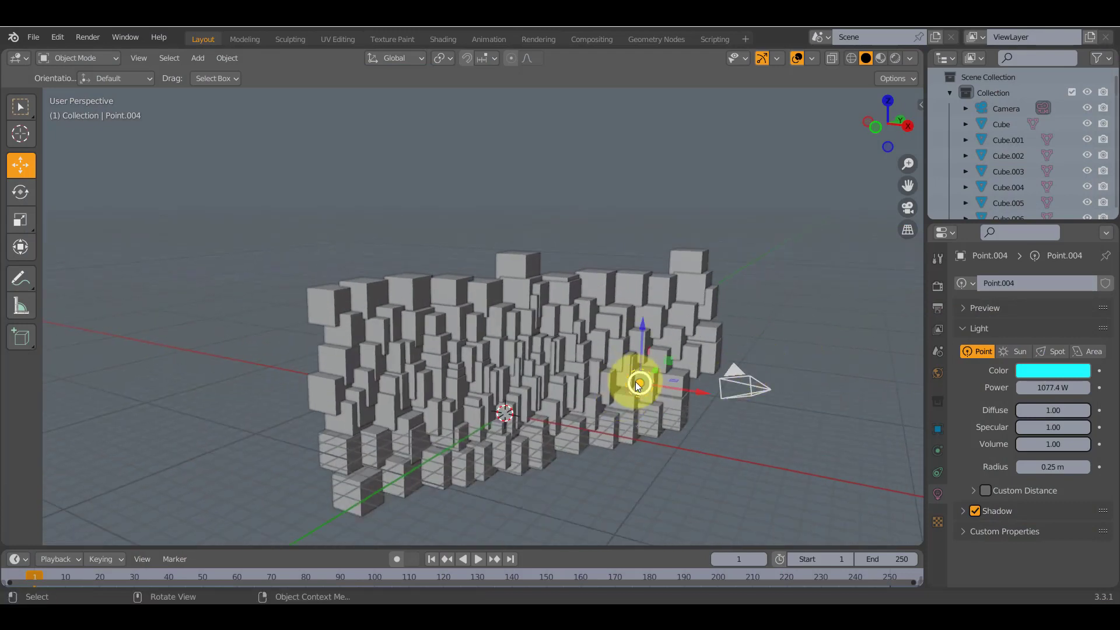
key(shift+d)
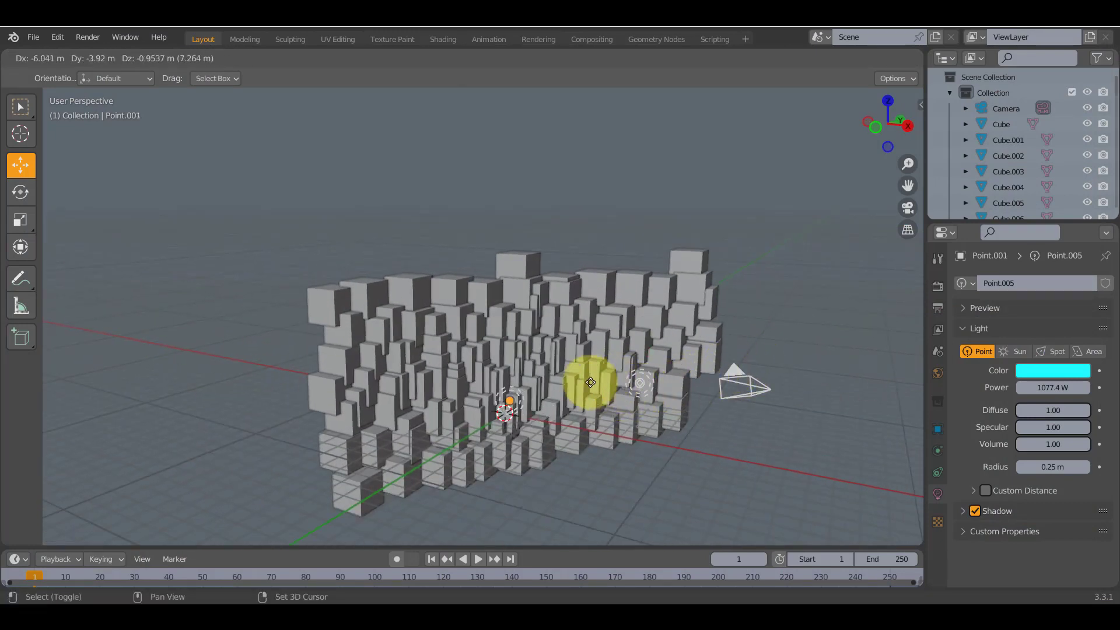
click(571, 378)
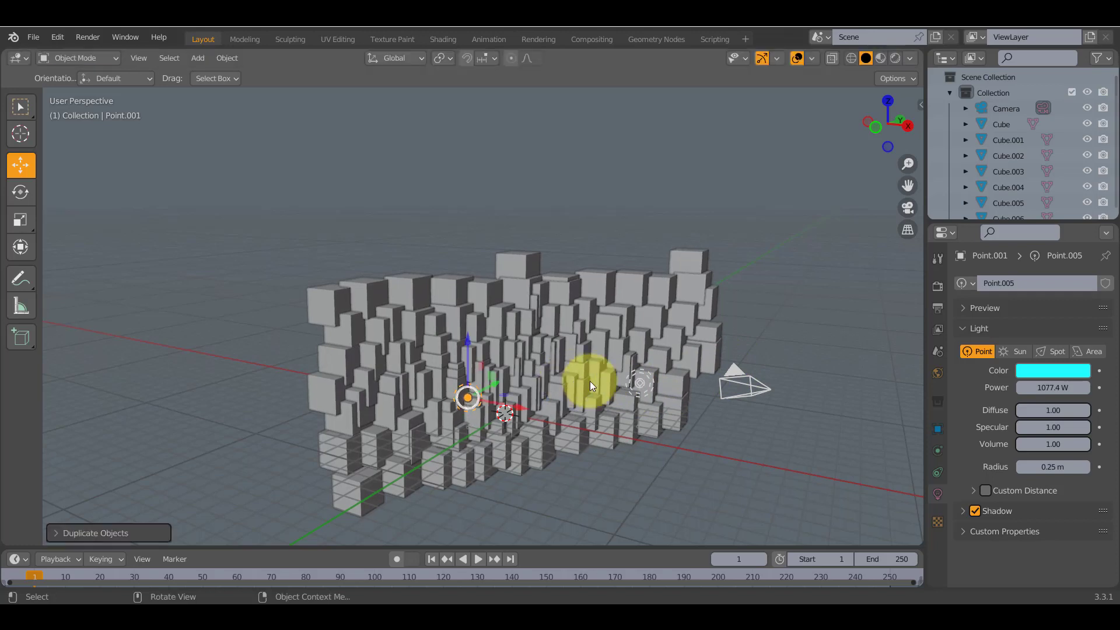
click(1031, 368)
click(1012, 268)
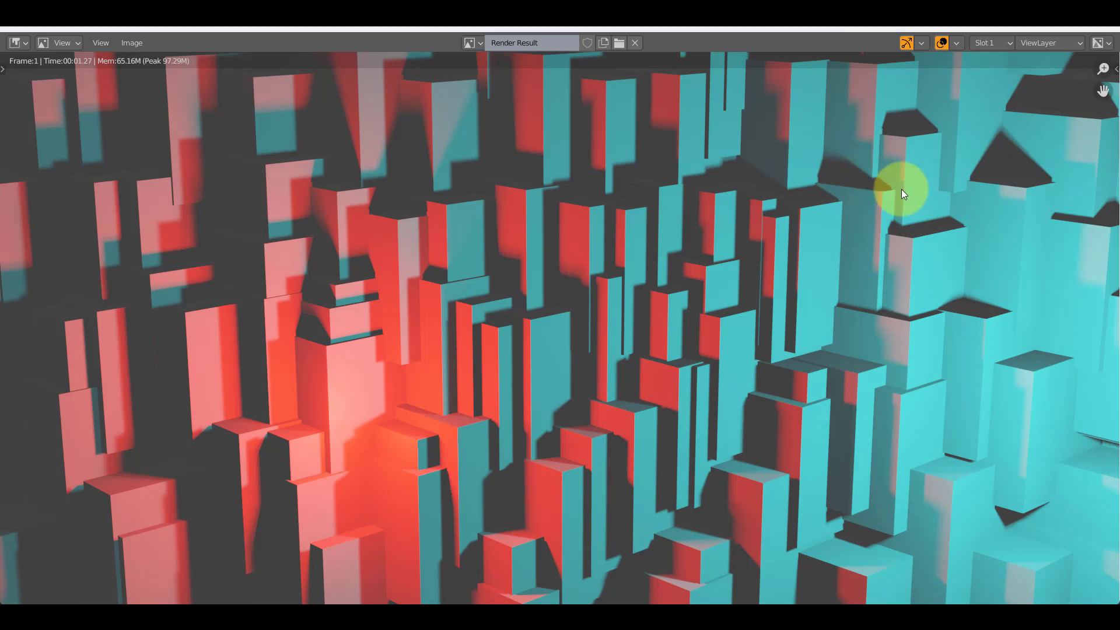
Close the render and lower the red light's power to 249.4 W
click(1100, 32)
middle_drag(846, 269, 781, 306)
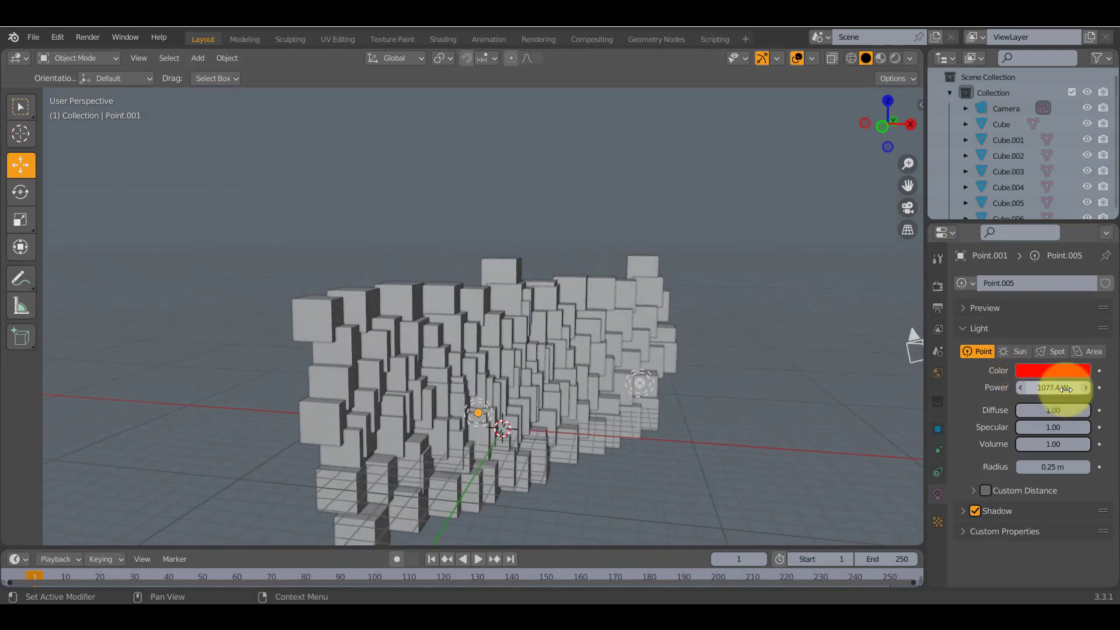
drag(1066, 388, 496, 358)
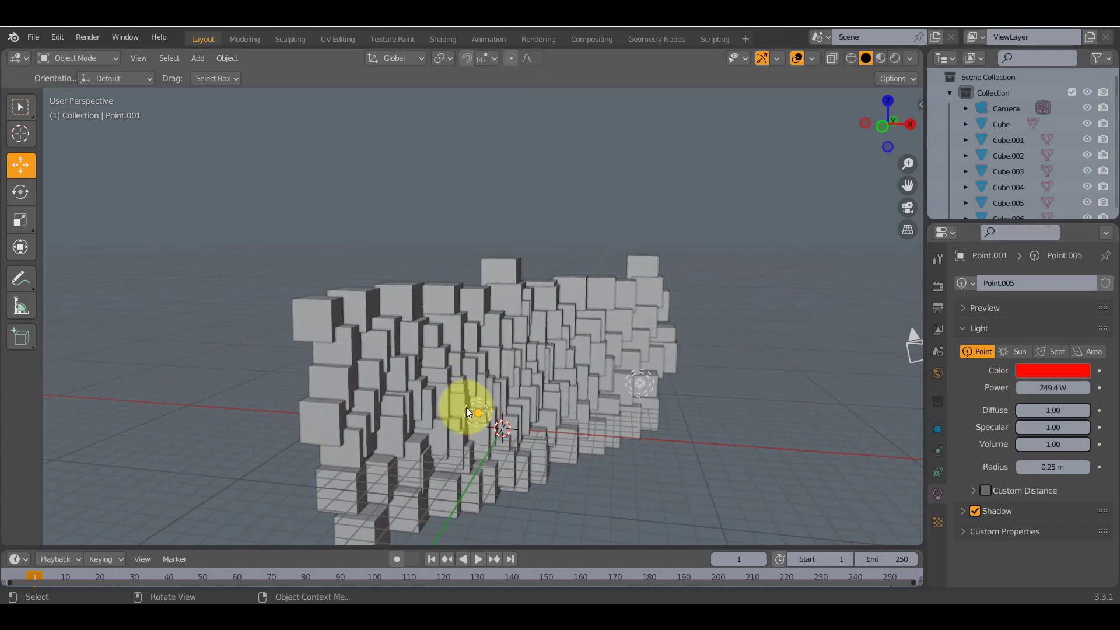
Add two red light copies, one higher and one lower in the wall, and render
key(shift+d)
click(538, 304)
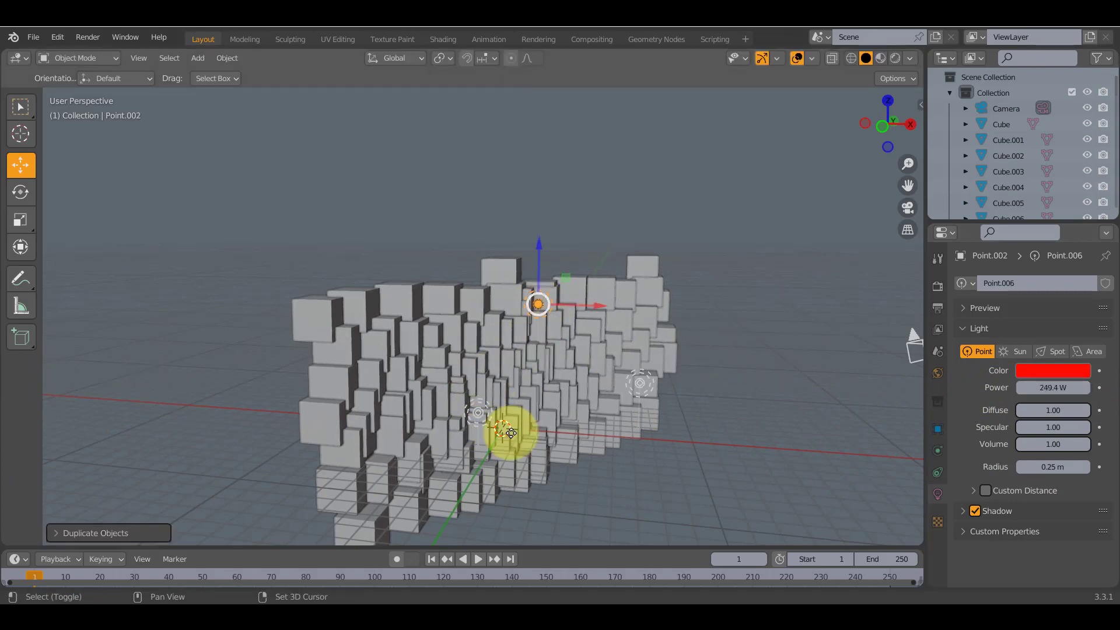
key(shift+d)
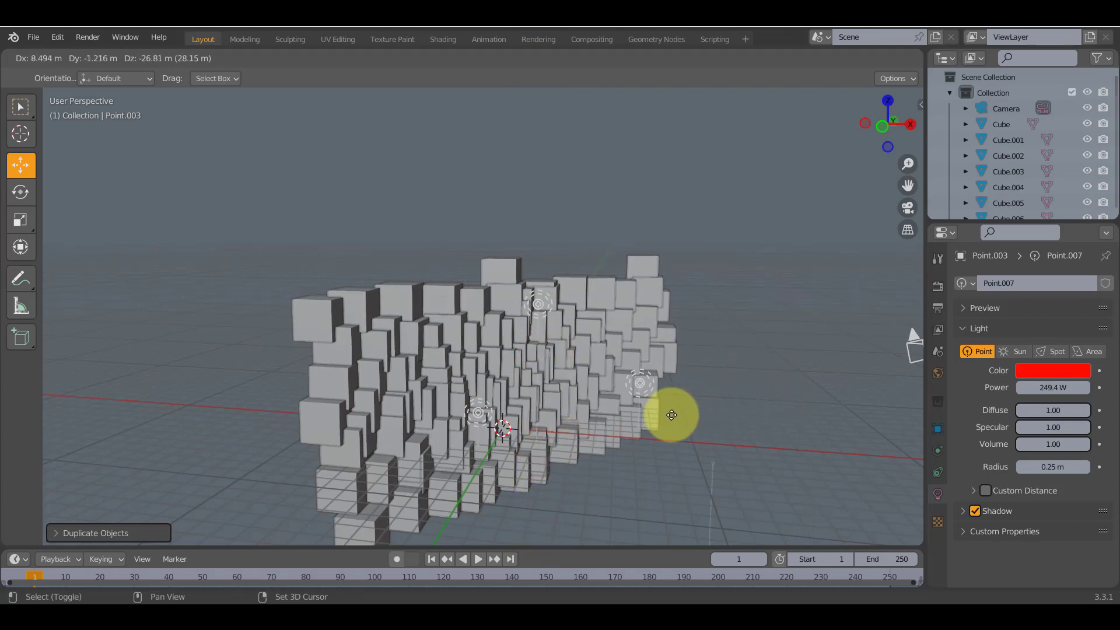
right_click(700, 418)
key(g)
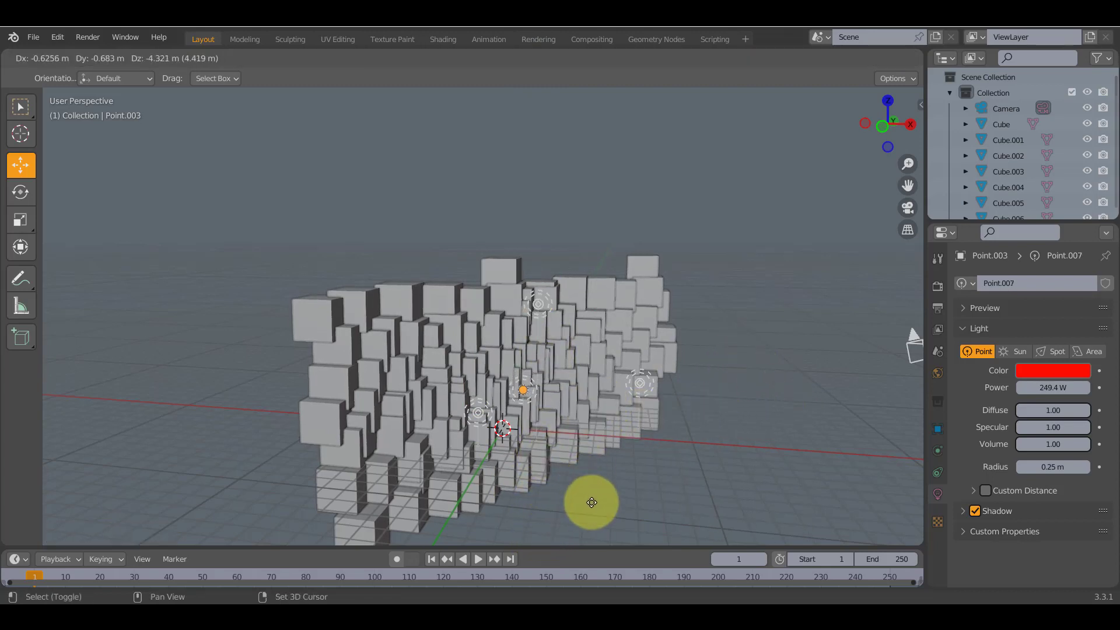
click(595, 529)
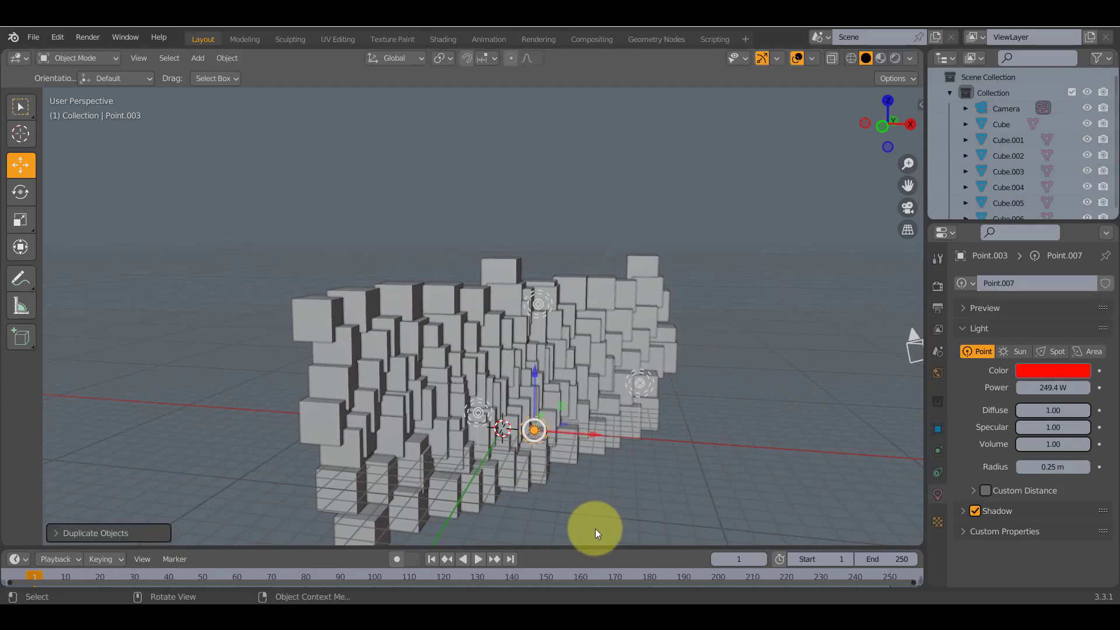
key(F12)
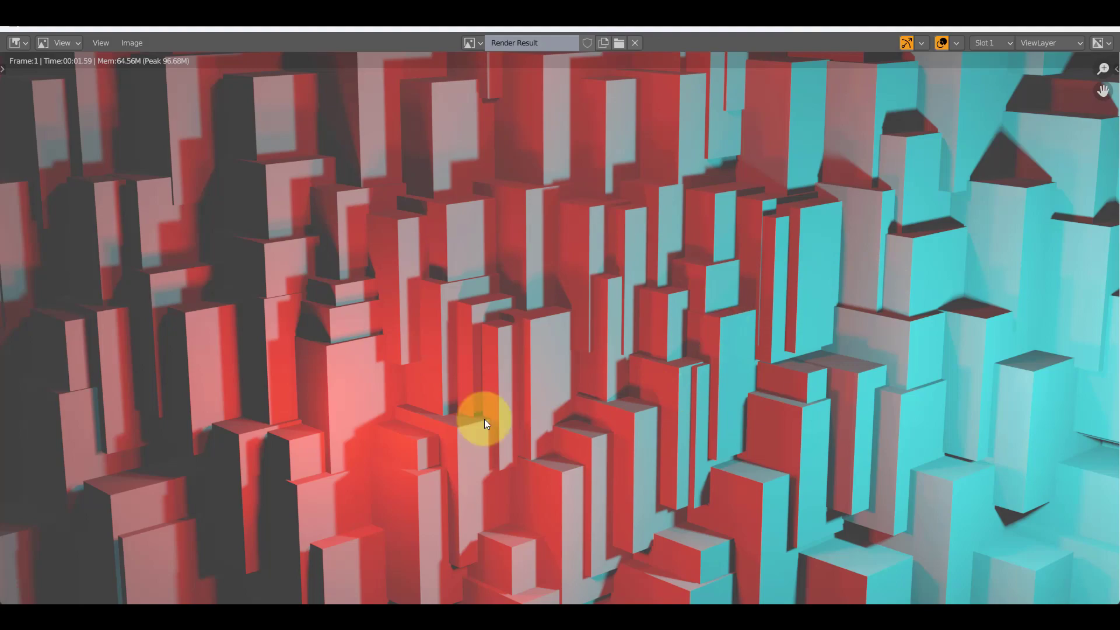
Close the render and orbit around the wall with one cyan and three red lights
click(1107, 33)
middle_drag(754, 316, 955, 208)
scroll(799, 339, down, 3)
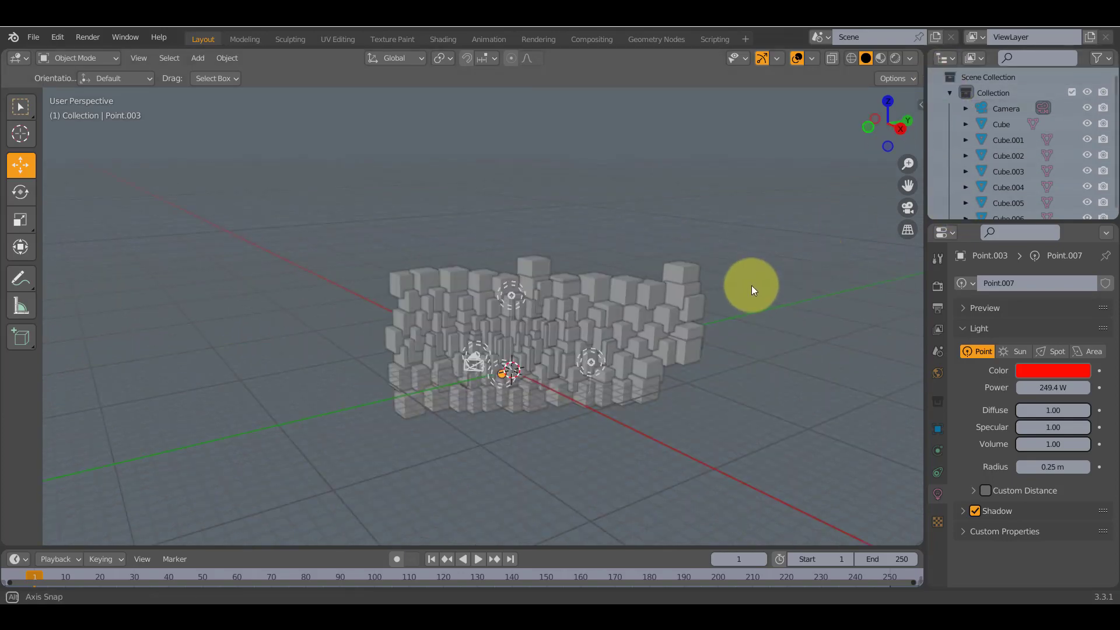
middle_drag(752, 285, 670, 306)
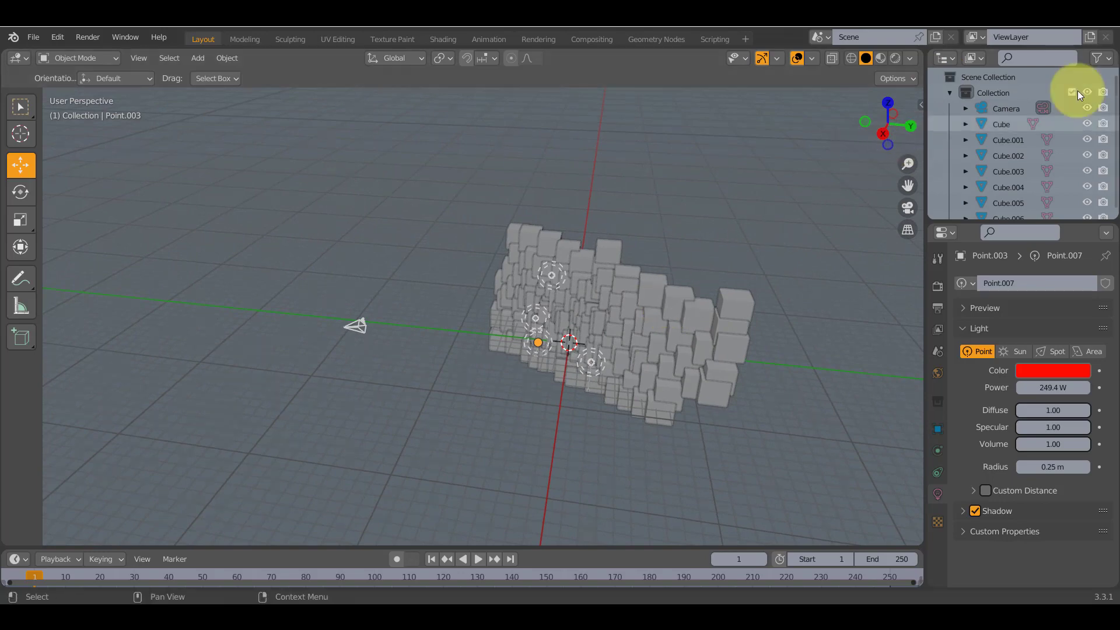